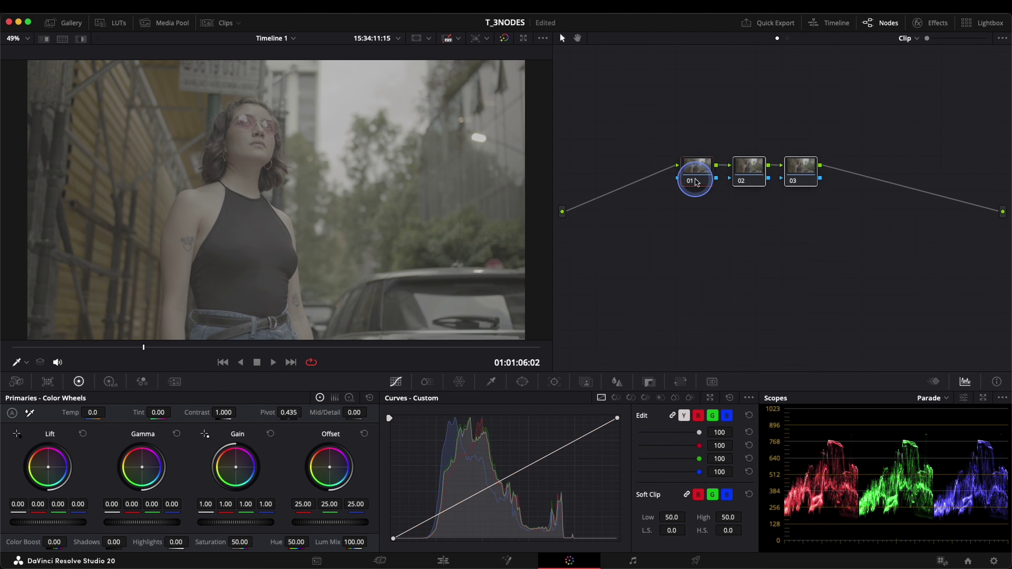
- Label node 02 as B and node 03 as C
left_click(759, 176)
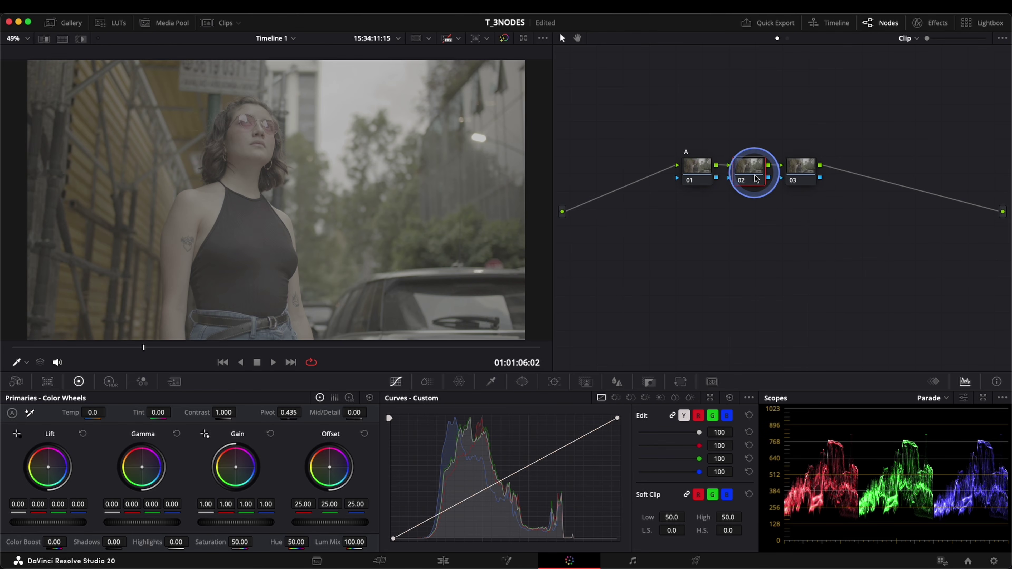
left_click(763, 210)
type("B")
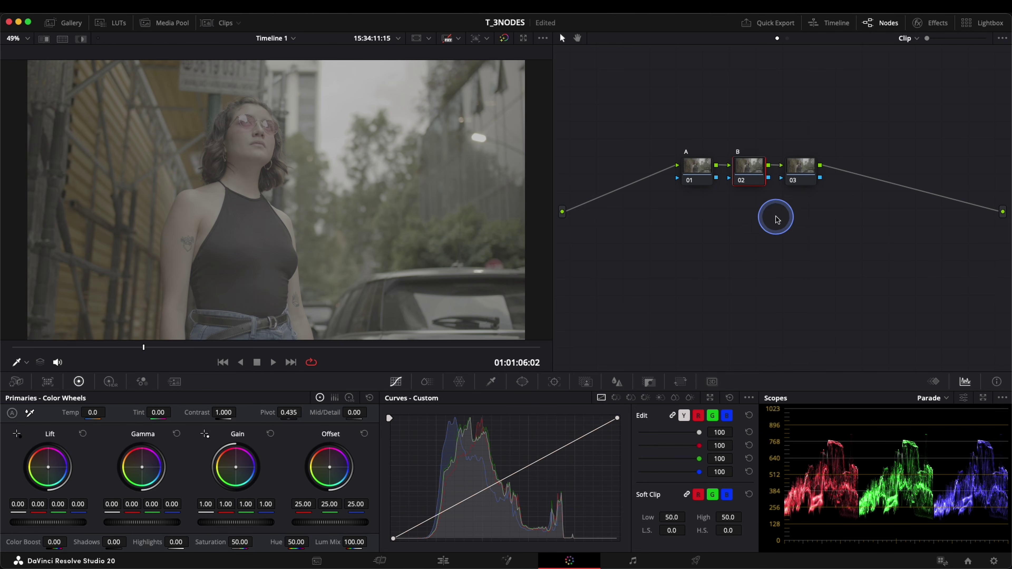
left_click(797, 170)
type("C")
left_click(822, 227)
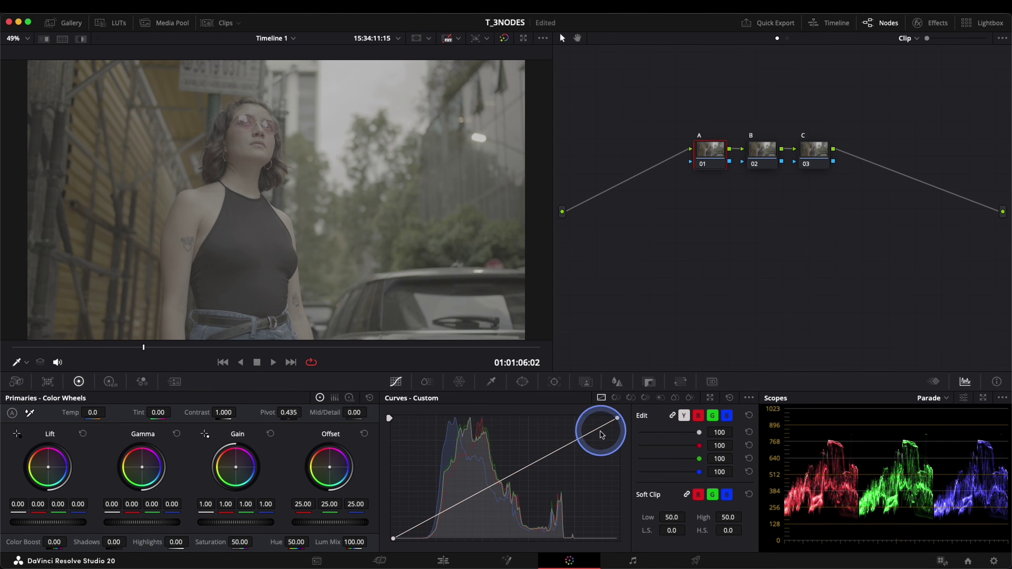
- On node A's custom curve, pull the white and black points inward and shape a contrast S-curve with a highlight and a shadow point
left_click_drag(618, 420, 569, 419)
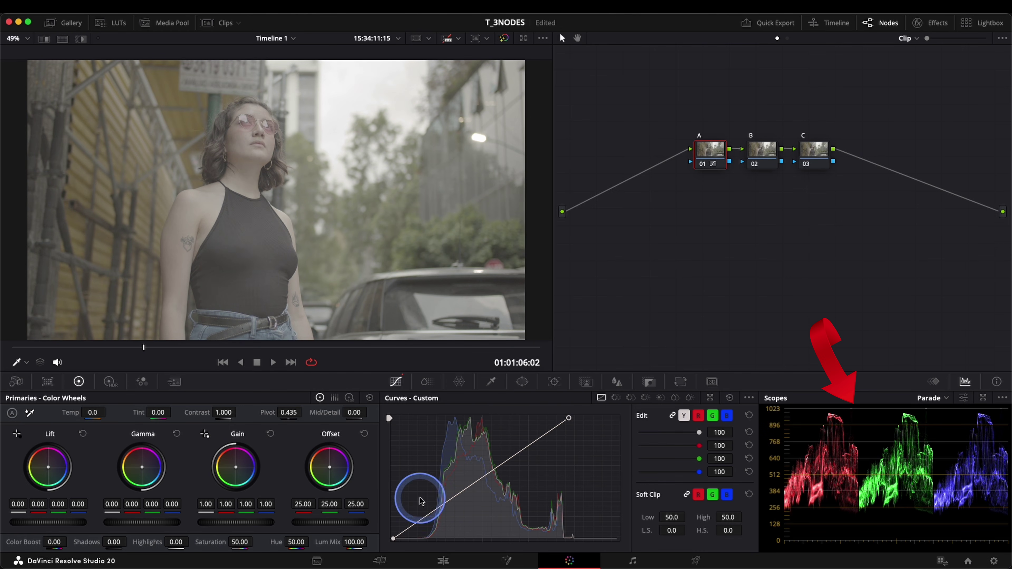
left_click_drag(394, 541, 429, 544)
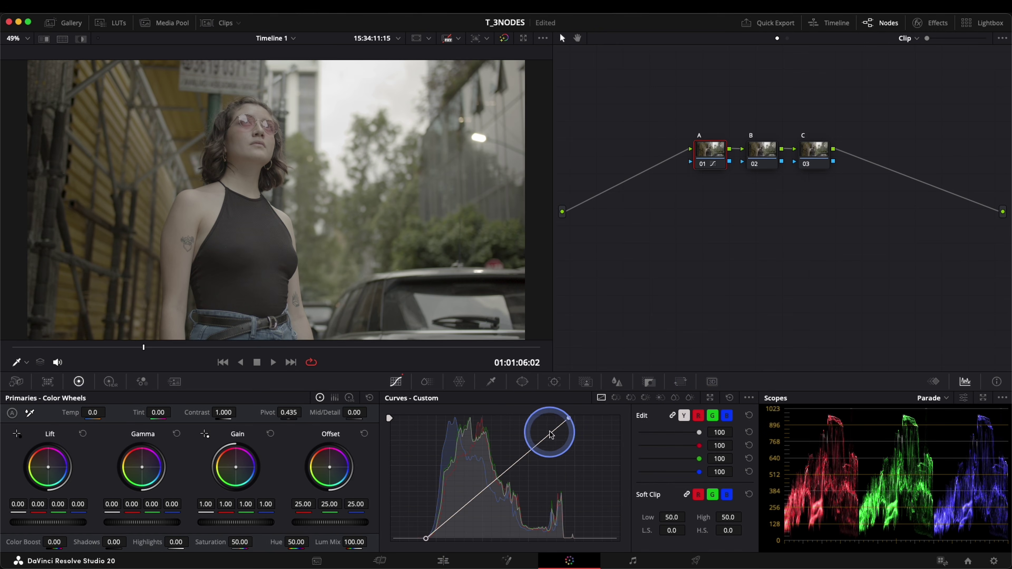
left_click_drag(546, 440, 513, 442)
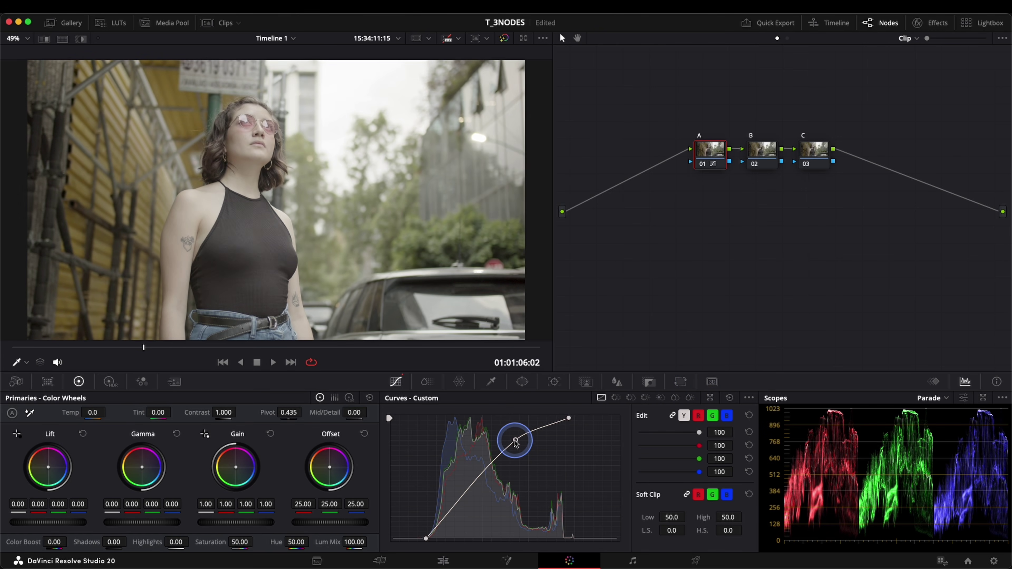
left_click_drag(441, 523, 464, 520)
left_click_drag(513, 443, 521, 448)
mouse_move(462, 518)
left_mouse_down()
mouse_move(475, 506)
mouse_move(474, 515)
left_mouse_up()
left_click_drag(520, 445, 517, 451)
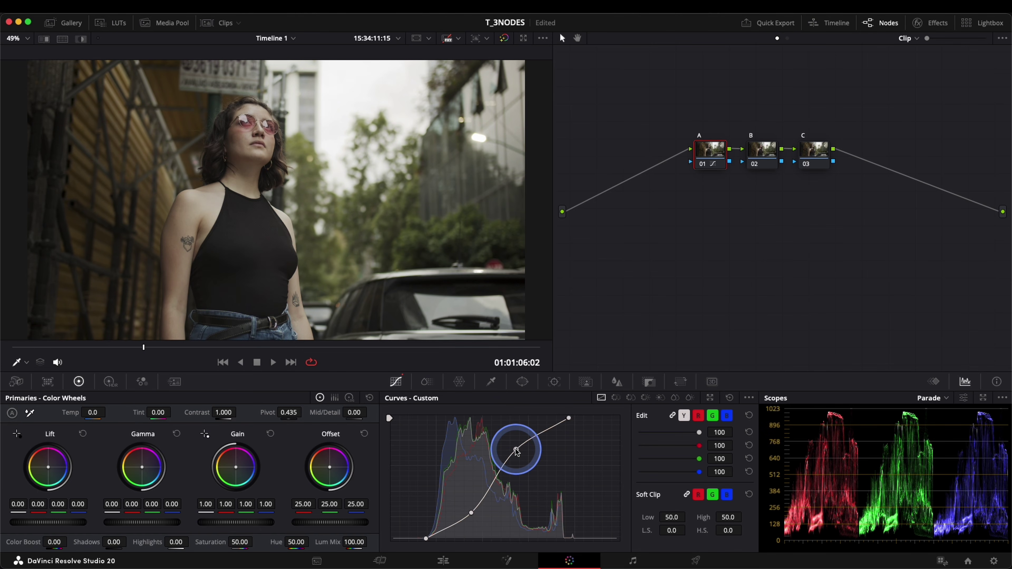
- Raise node A's Saturation to 68.60 and Color Boost to 5.00
left_click(239, 542)
left_click_drag(240, 542, 290, 543)
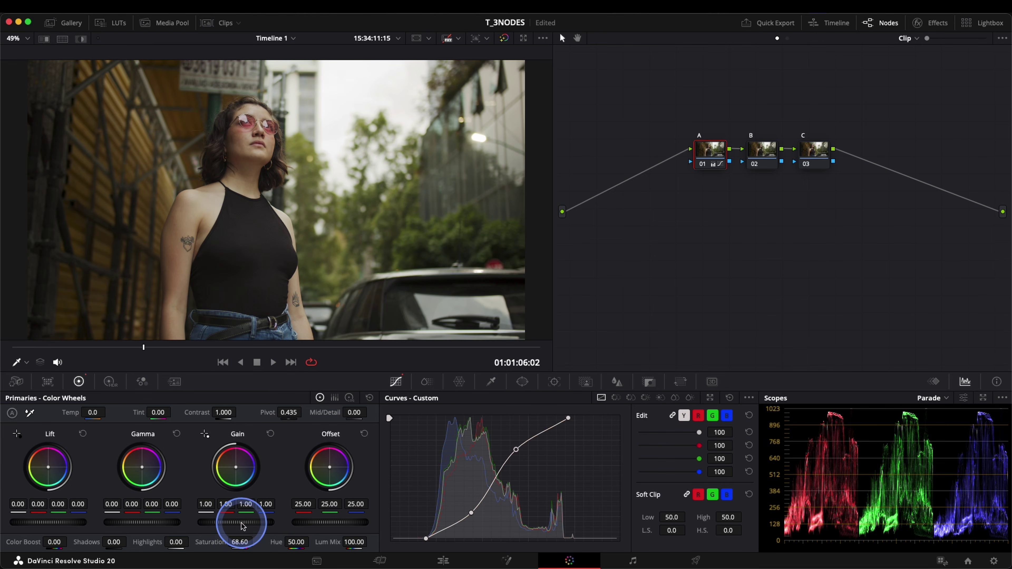
left_click_drag(50, 543, 70, 542)
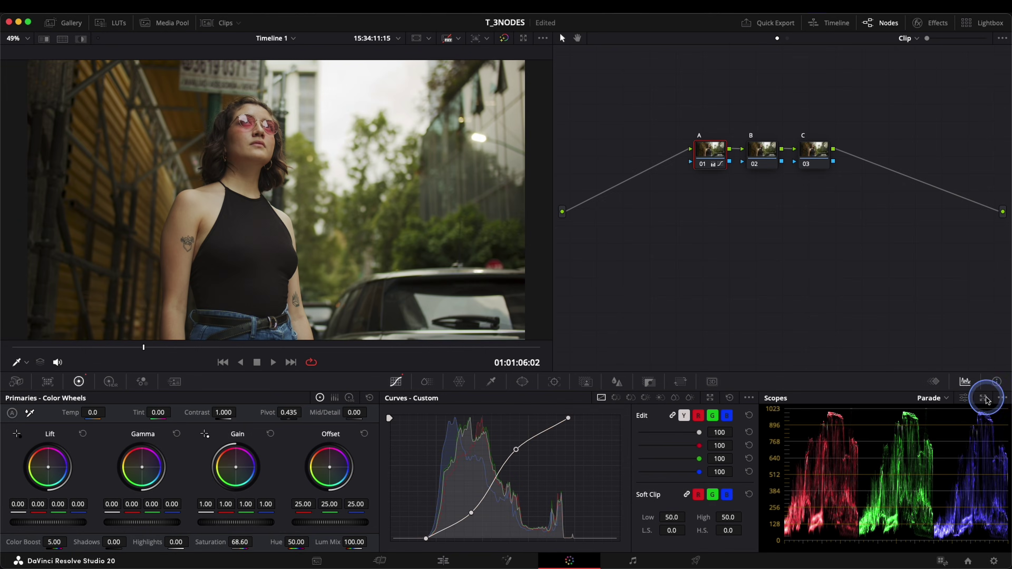
- Using the expanded scopes, shift node A's Offset wheel toward blue to 24.13, 24.22, 27.04, and close the scopes window
left_click(985, 396)
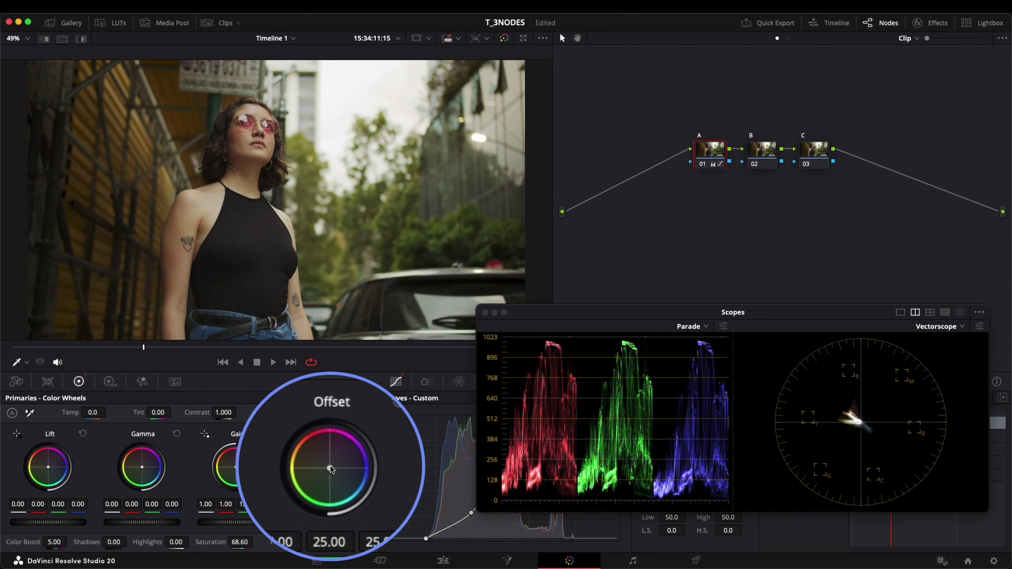
left_click_drag(330, 467, 321, 468)
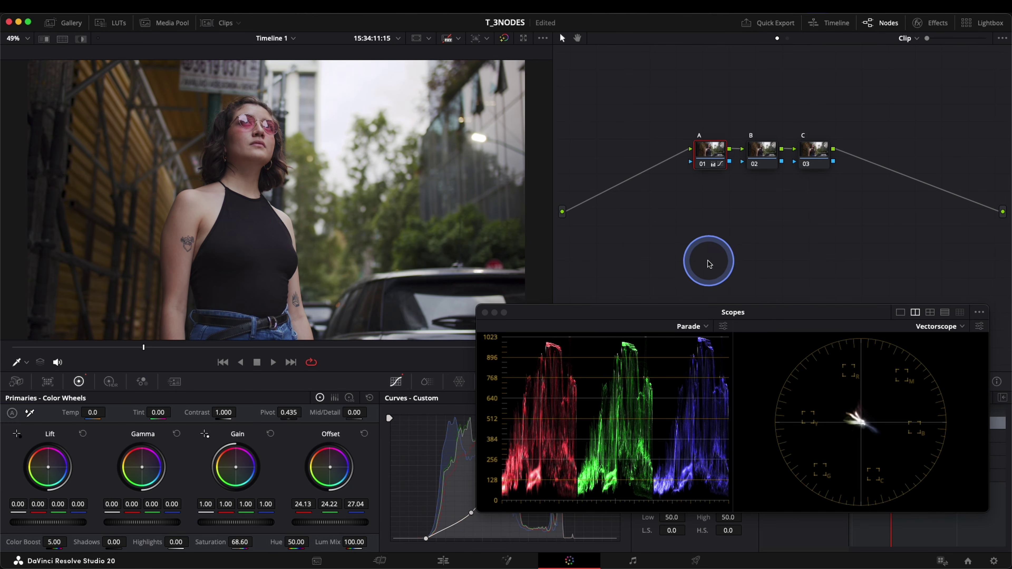
left_click(485, 313)
- Slightly lower the shadow point on node A's custom curve
left_click(716, 159)
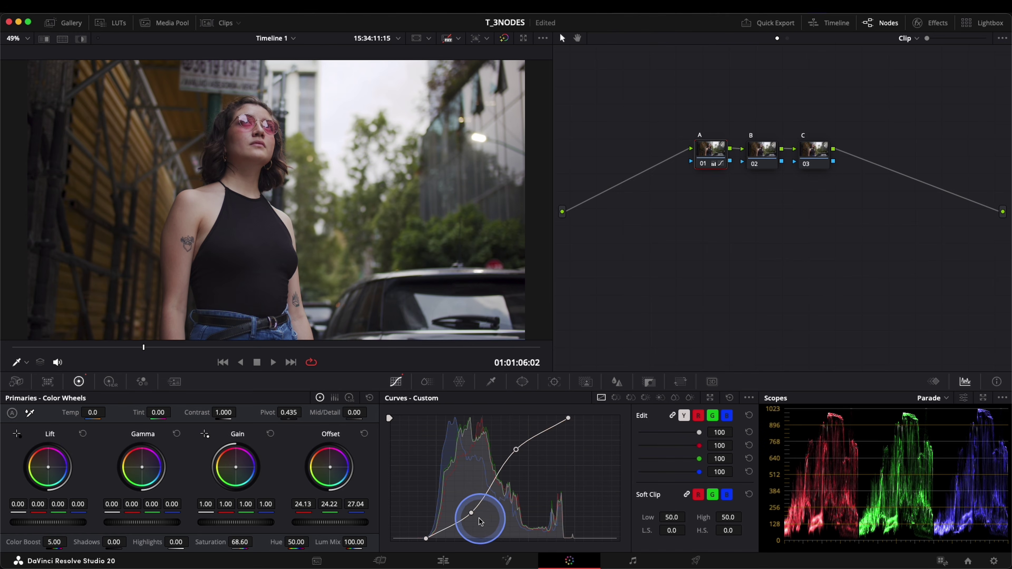
left_click(471, 514)
left_click_drag(472, 515, 472, 516)
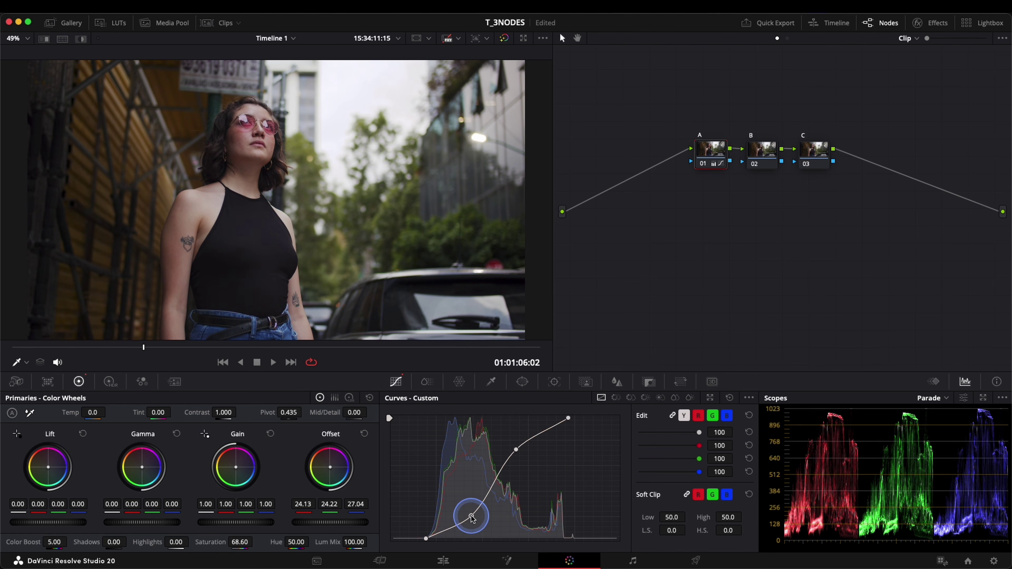
- On node B's Hue Vs Hue curve, isolate and rotate the oranges by 7.20 and the yellow-greens by 8.80
left_click(766, 156)
left_click_drag(766, 156, 767, 159)
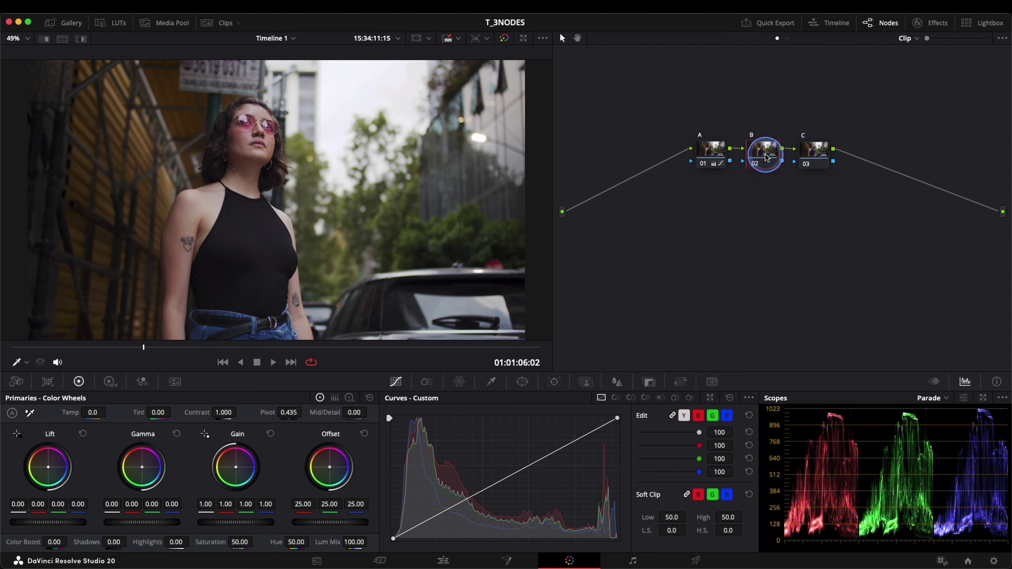
left_click(617, 398)
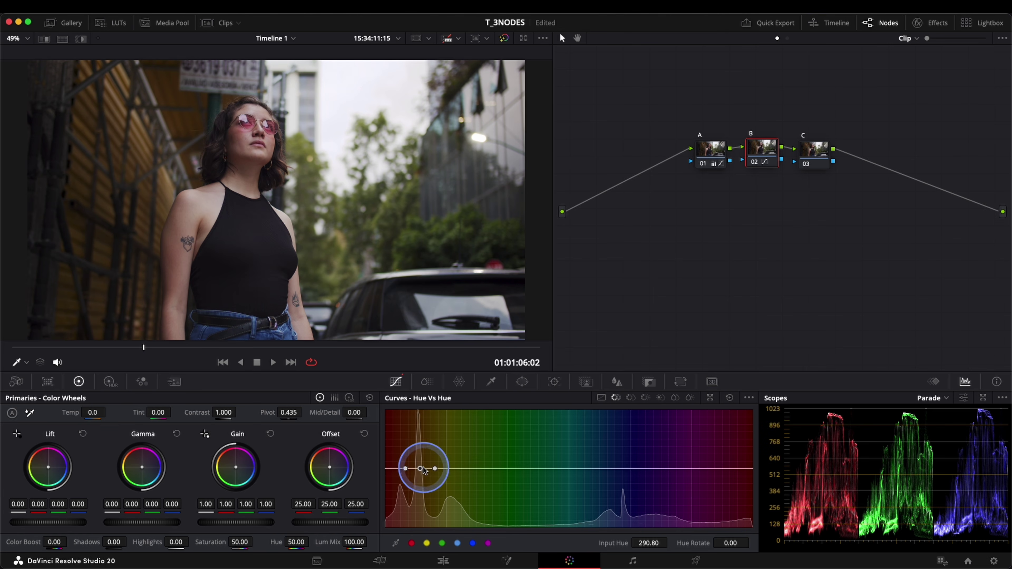
left_click_drag(435, 469, 449, 471)
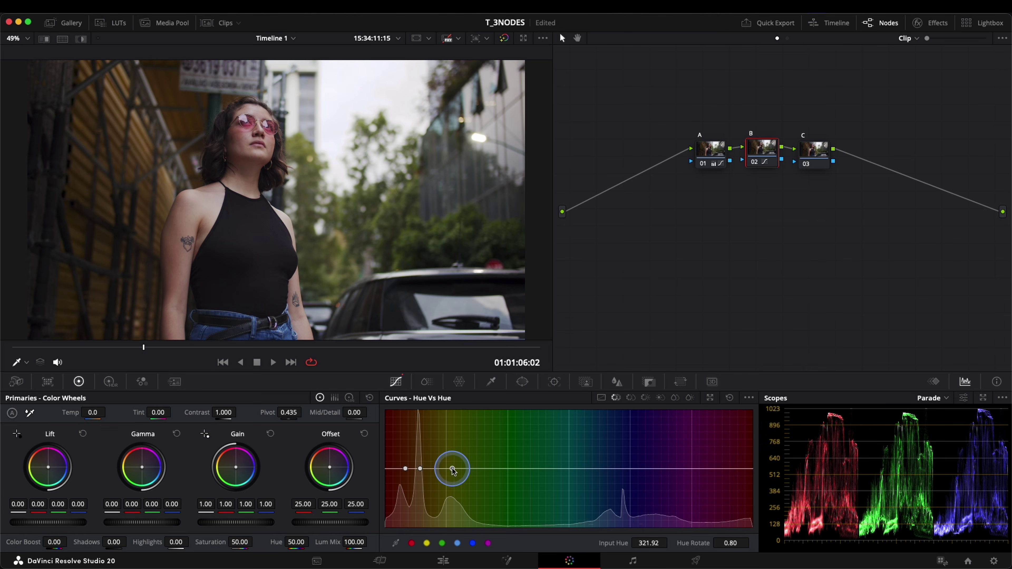
left_click(422, 472)
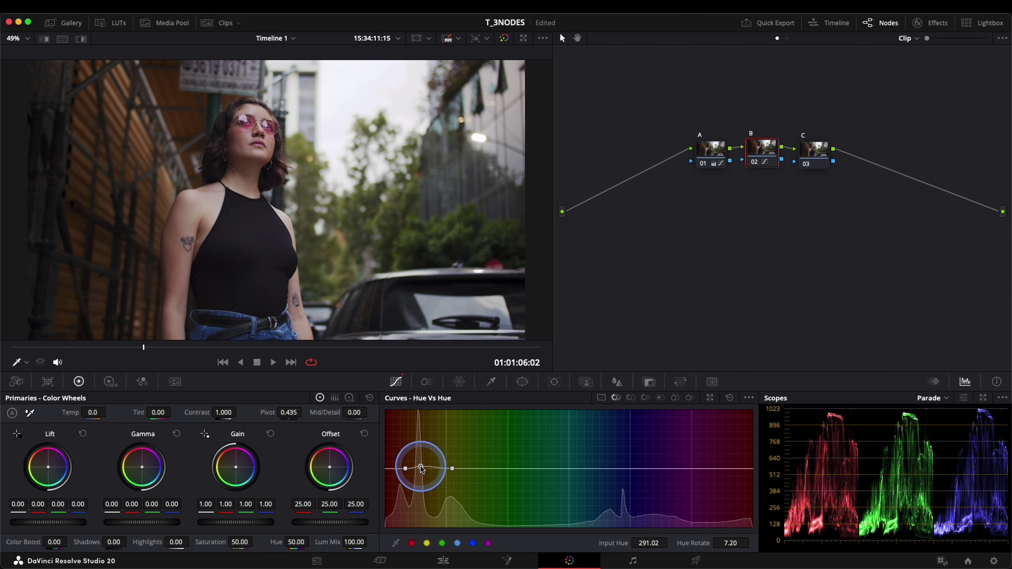
left_click(423, 470)
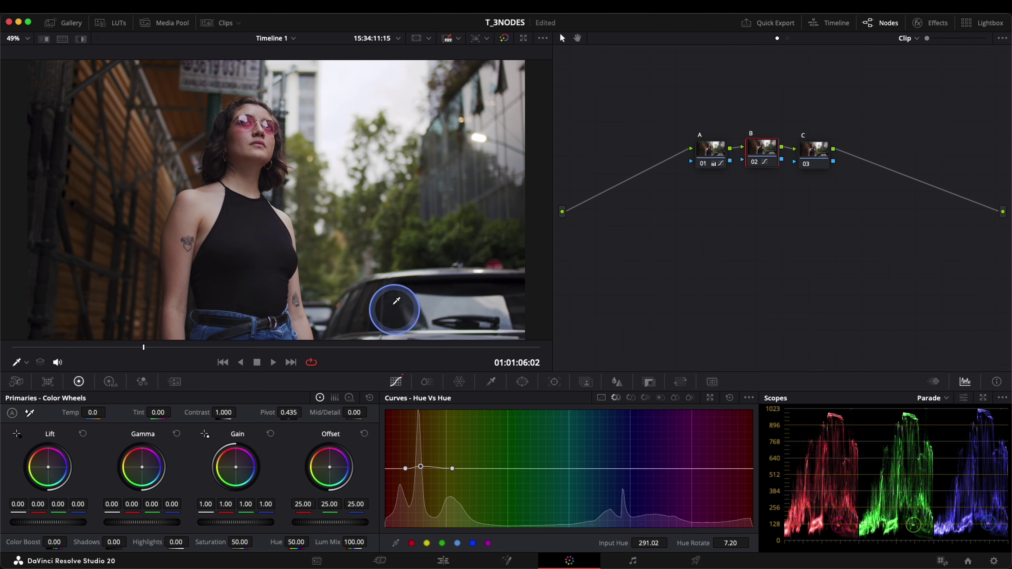
left_click(507, 468)
left_click_drag(506, 467, 504, 468)
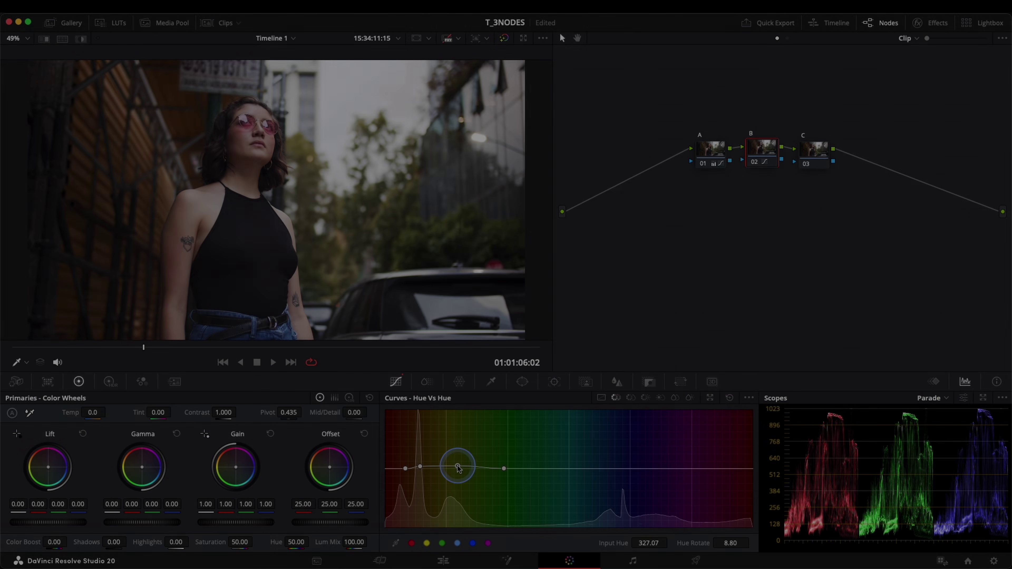
- Isolate the blues on node B's Hue Vs Hue curve, set their Hue Rotate to 16.80, and save the project
left_click(572, 468)
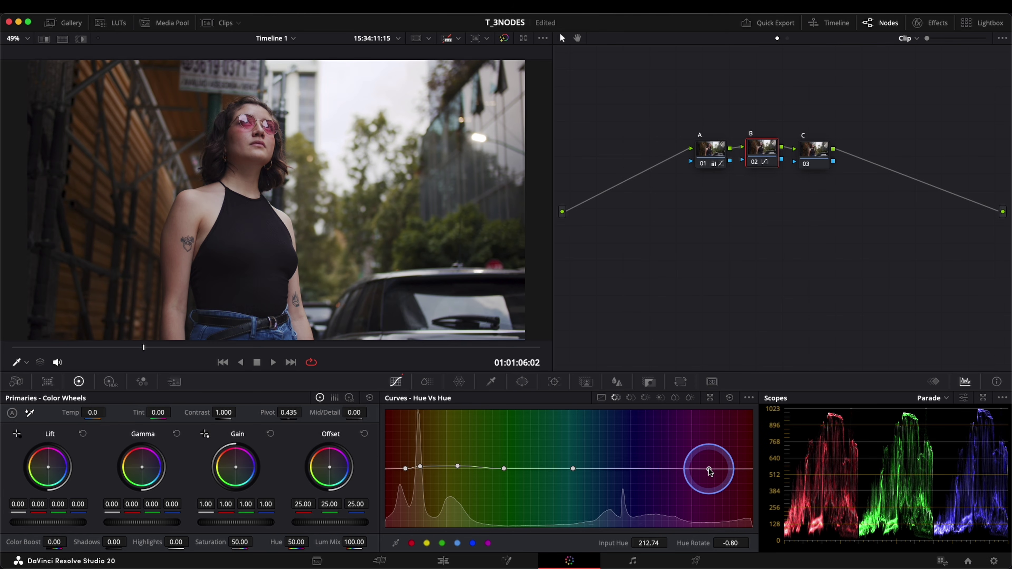
left_click(629, 468)
left_click_drag(629, 469, 629, 463)
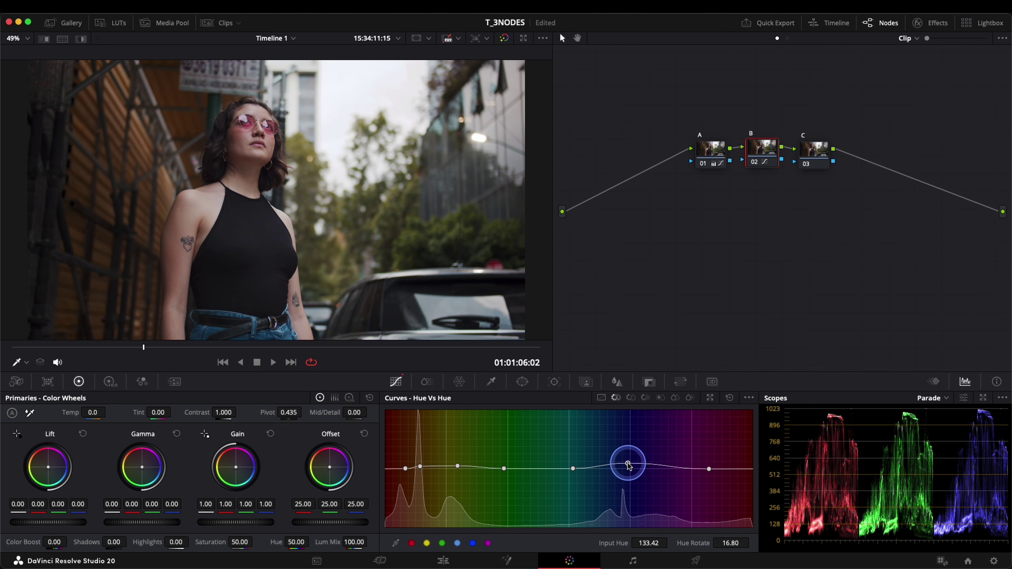
left_click_drag(629, 465, 629, 466)
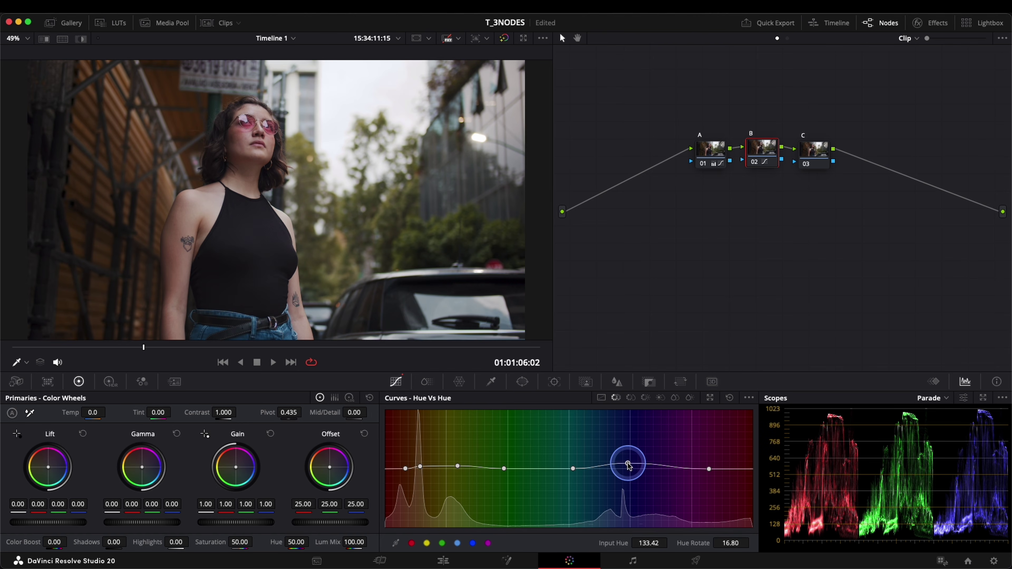
left_click(420, 467)
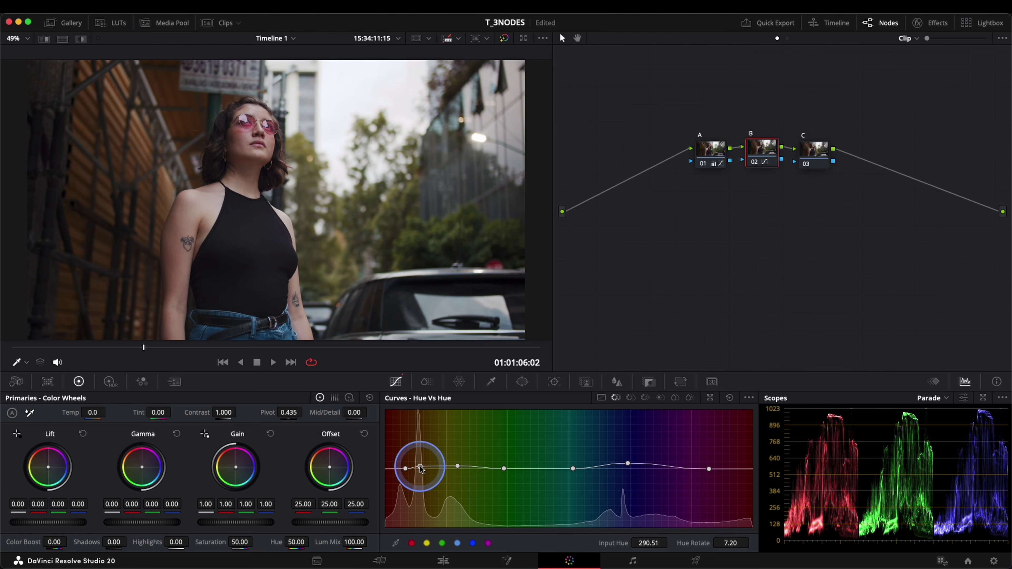
key("super+s")
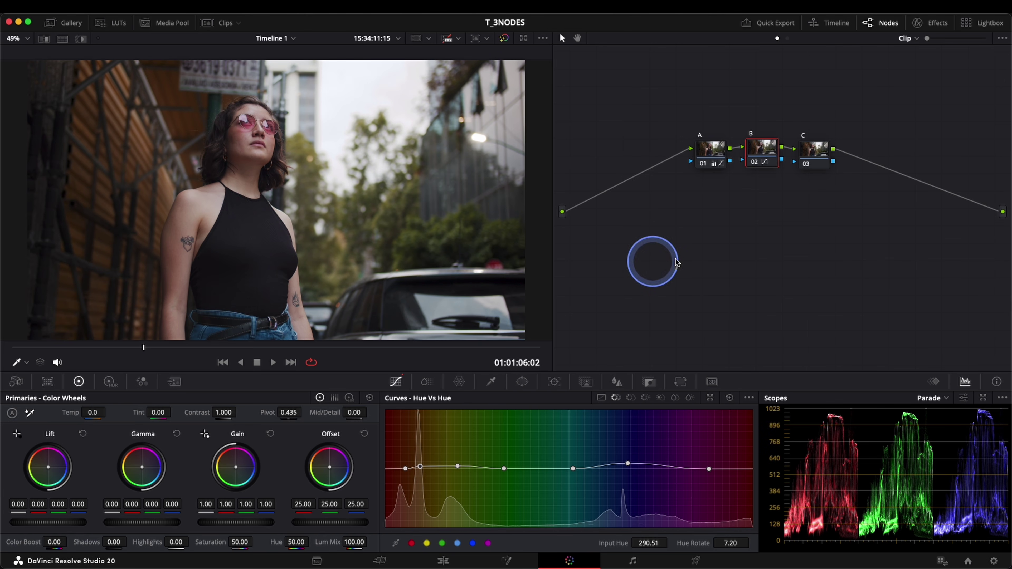
- With node C's primary color bars, set blue Lift to 0.01, blue Gamma to 0.03, green Gain to 1.03 and blue Gain to 0.89
left_click(817, 155)
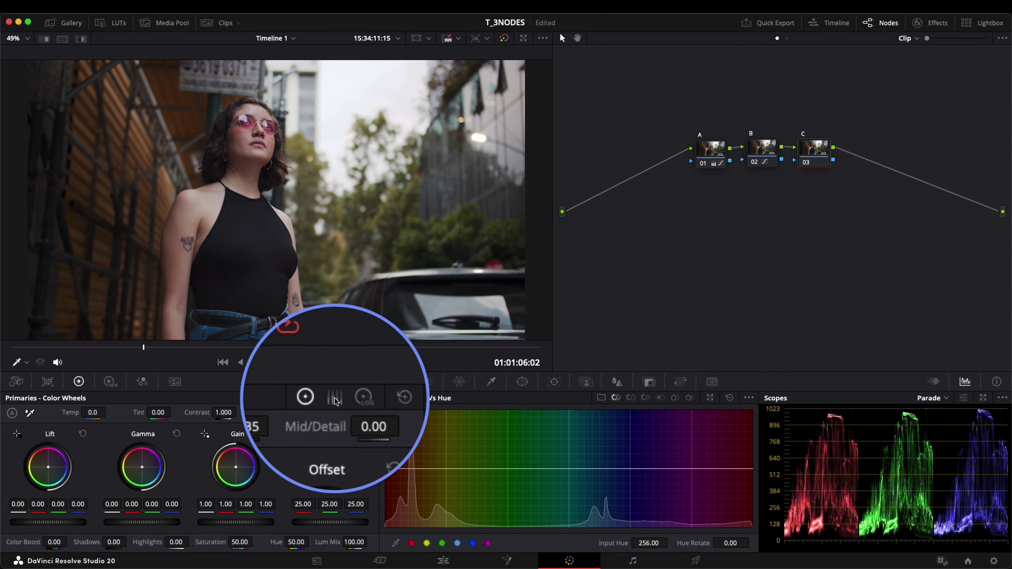
left_click(335, 398)
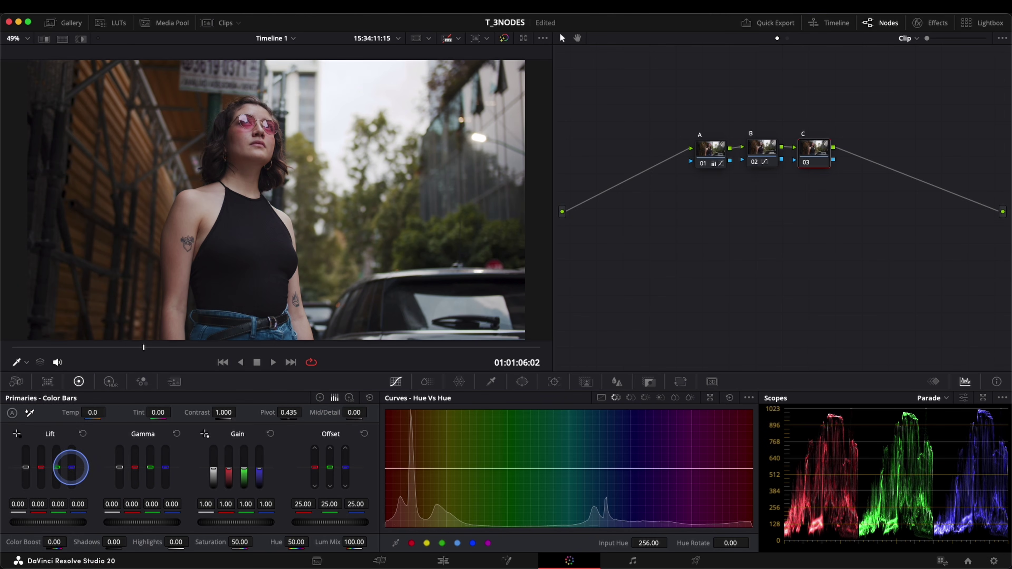
left_click_drag(72, 467, 72, 466)
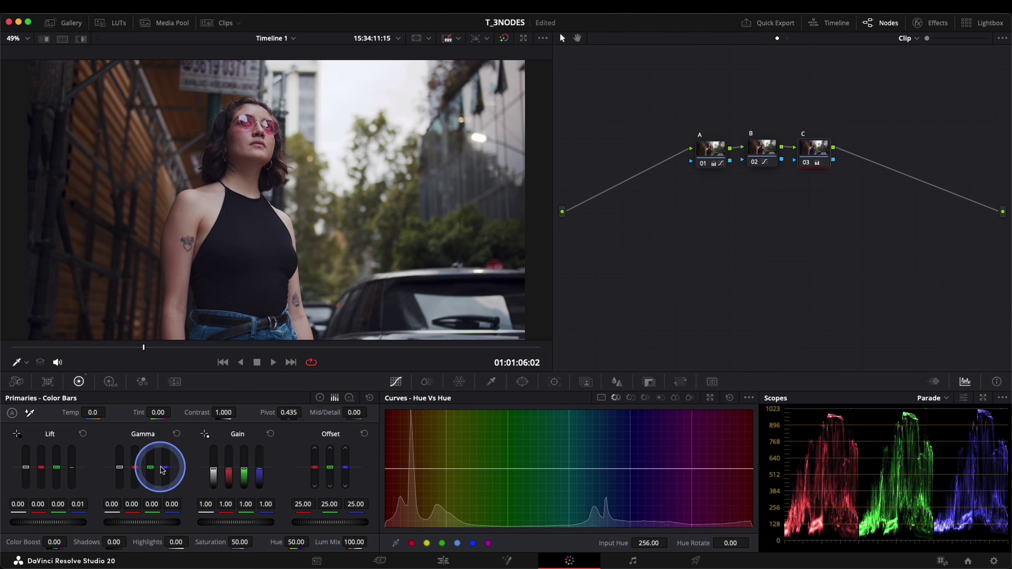
left_click_drag(167, 470, 164, 468)
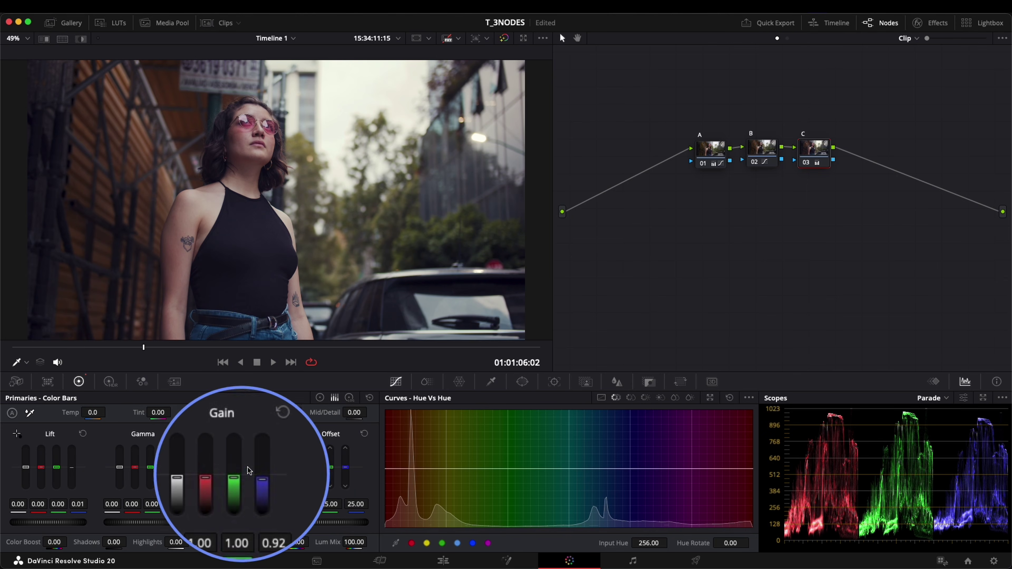
left_click_drag(244, 469, 244, 467)
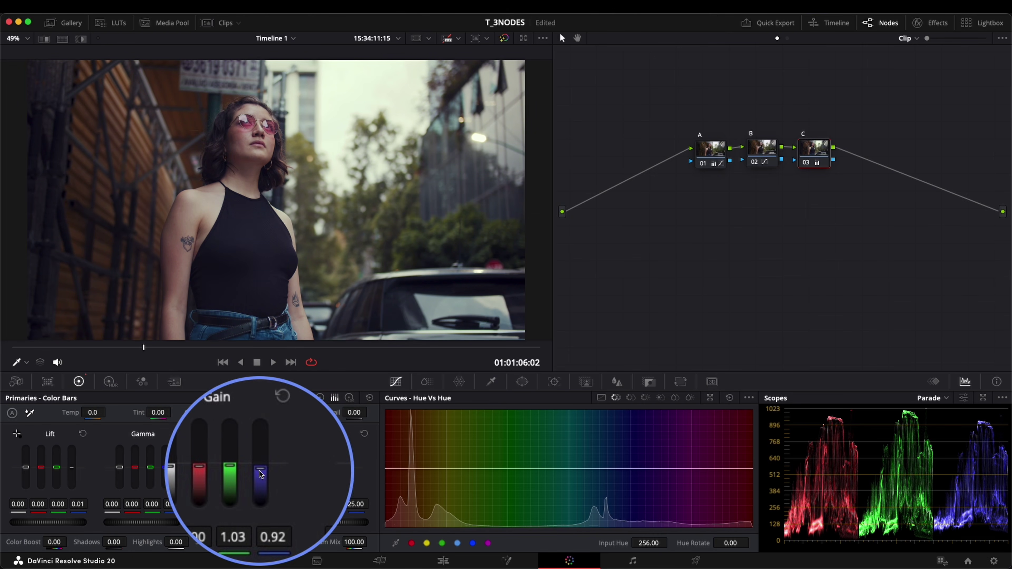
left_click_drag(259, 470, 260, 472)
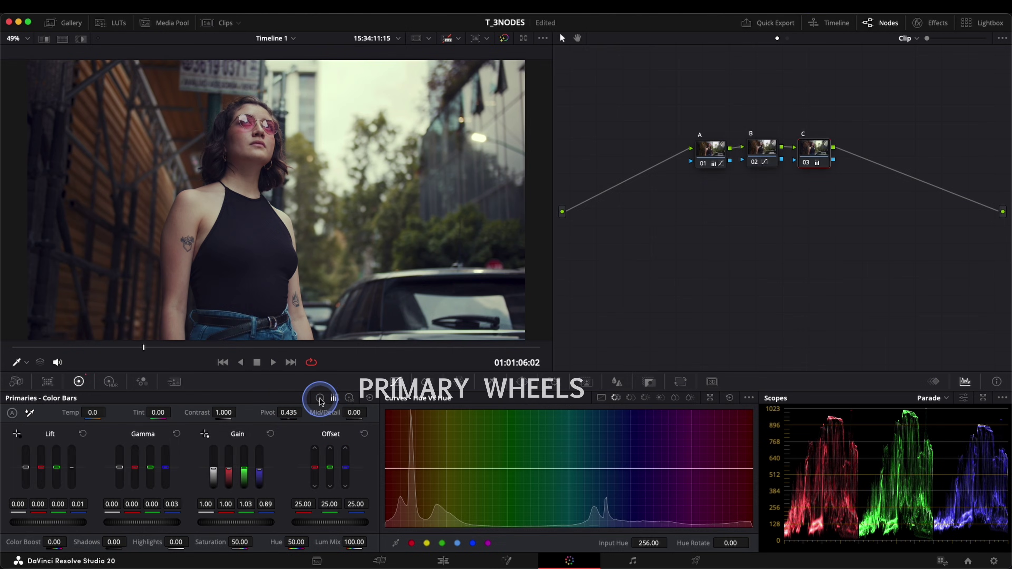
- In node C's color wheels, warm the Gain toward orange, lower the Gamma slightly to -0.01, and set Contrast to 1.054
left_click(320, 397)
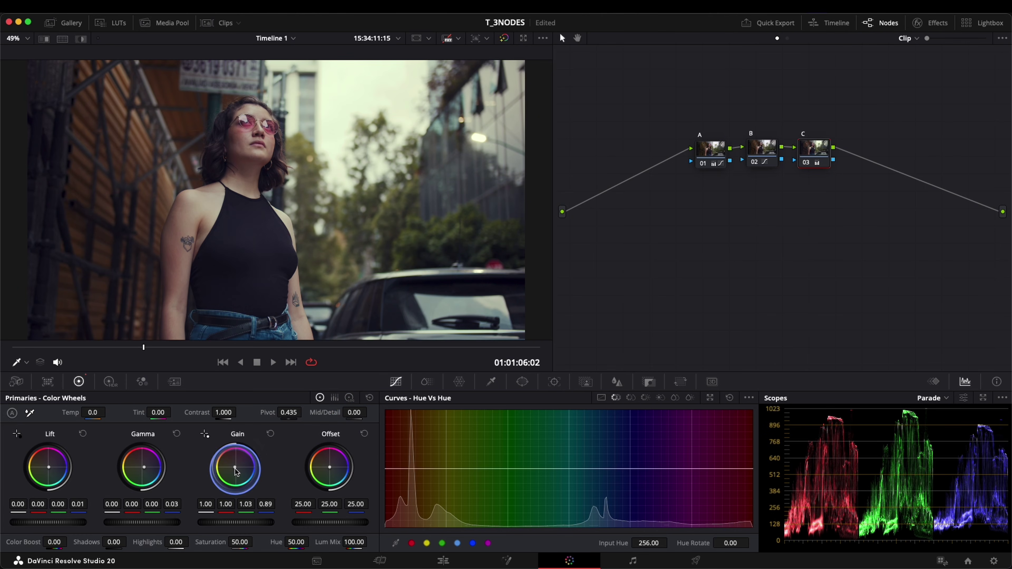
left_click_drag(235, 468, 236, 466)
left_click_drag(177, 405, 175, 405)
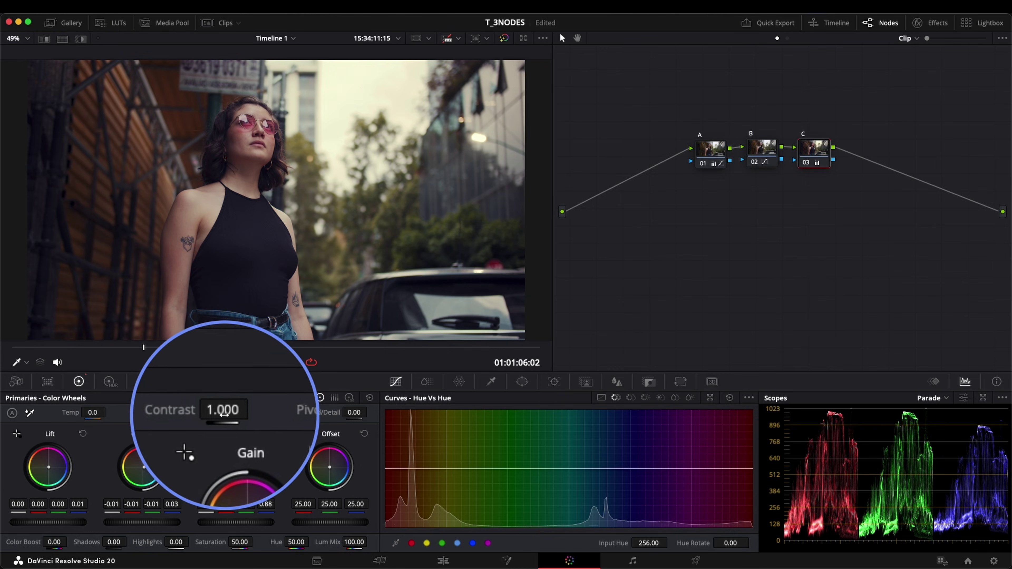
left_click_drag(223, 415, 237, 414)
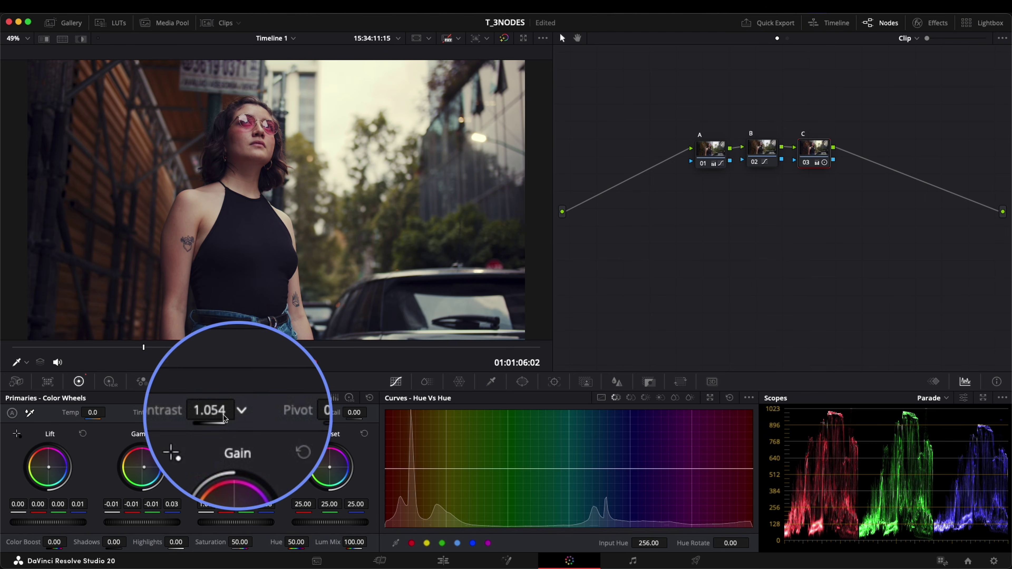
- Select node B, switch its curve to Hue Vs Sat, and open the enlarged scopes window showing parade and vectorscope
mouse_move(133, 348)
left_mouse_down()
mouse_move(55, 351)
mouse_move(378, 359)
mouse_move(138, 348)
left_mouse_up()
left_click_drag(763, 150, 764, 143)
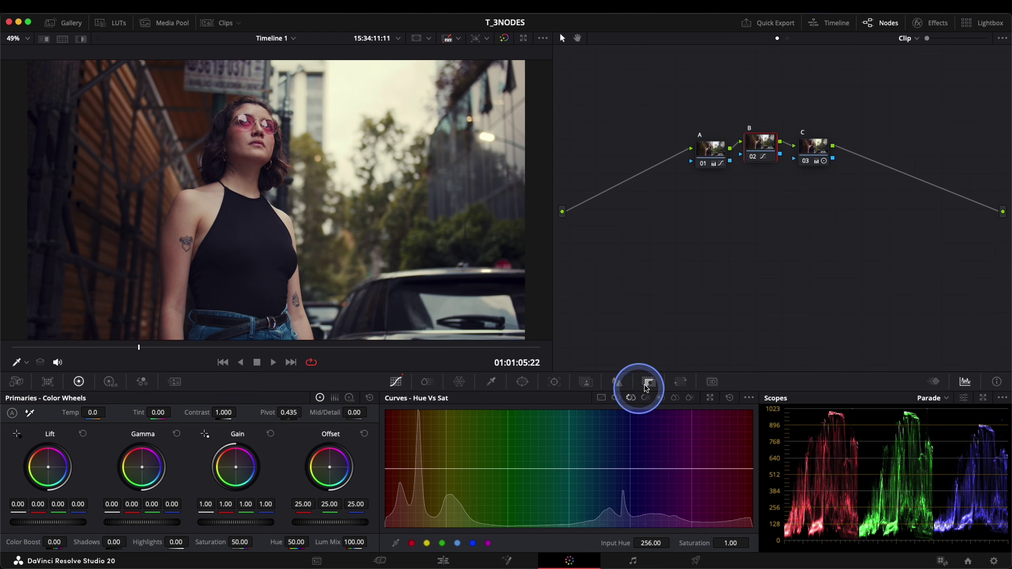
left_click(984, 397)
left_click_drag(786, 315, 789, 202)
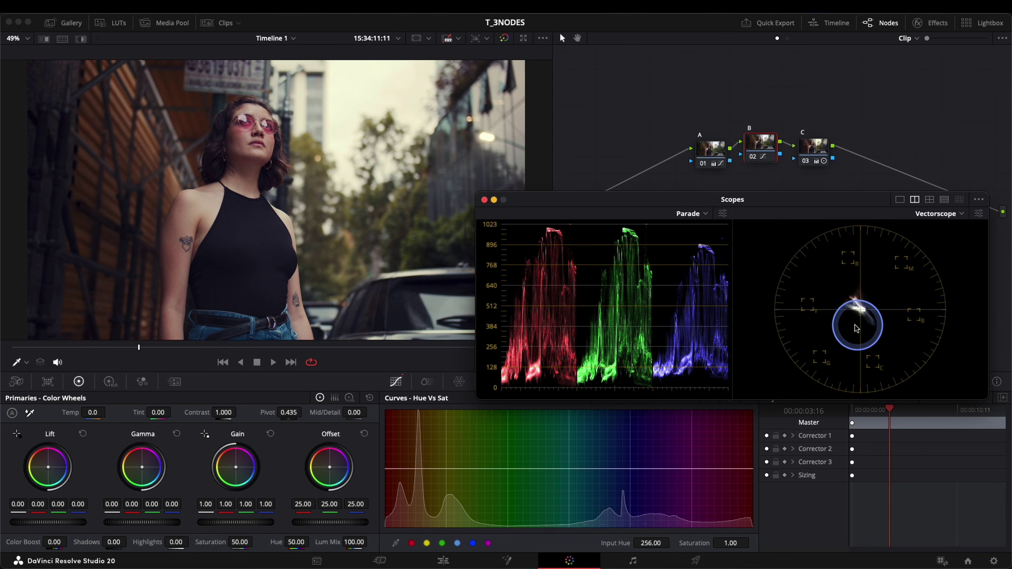
left_click_drag(729, 223, 712, 207)
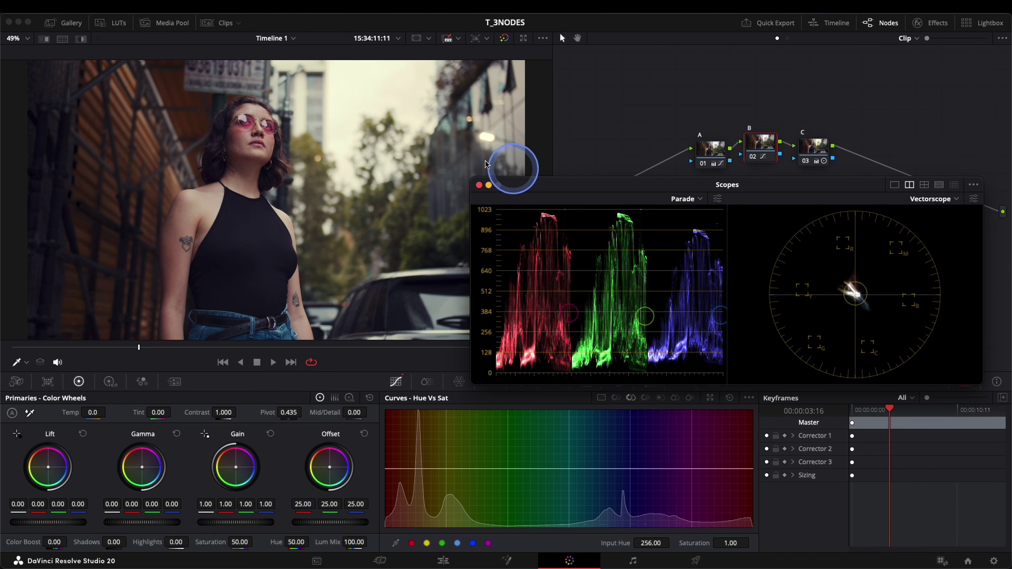
- Sample the woman's lip color for node B's Hue Vs Sat curve and raise that hue's saturation to 1.09
scroll(257, 140, "up", 5)
scroll(260, 164, "up", 1)
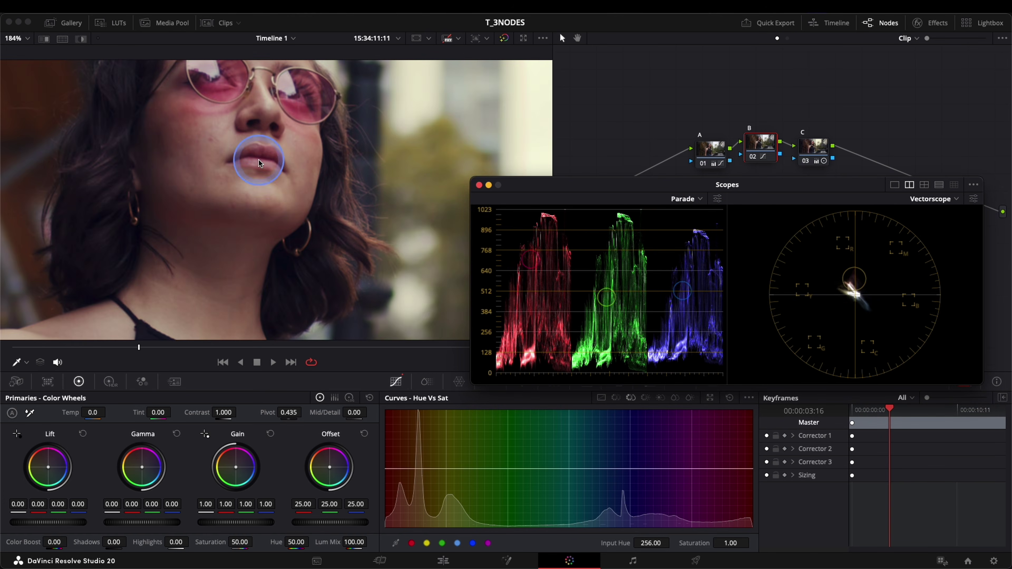
left_click(257, 160)
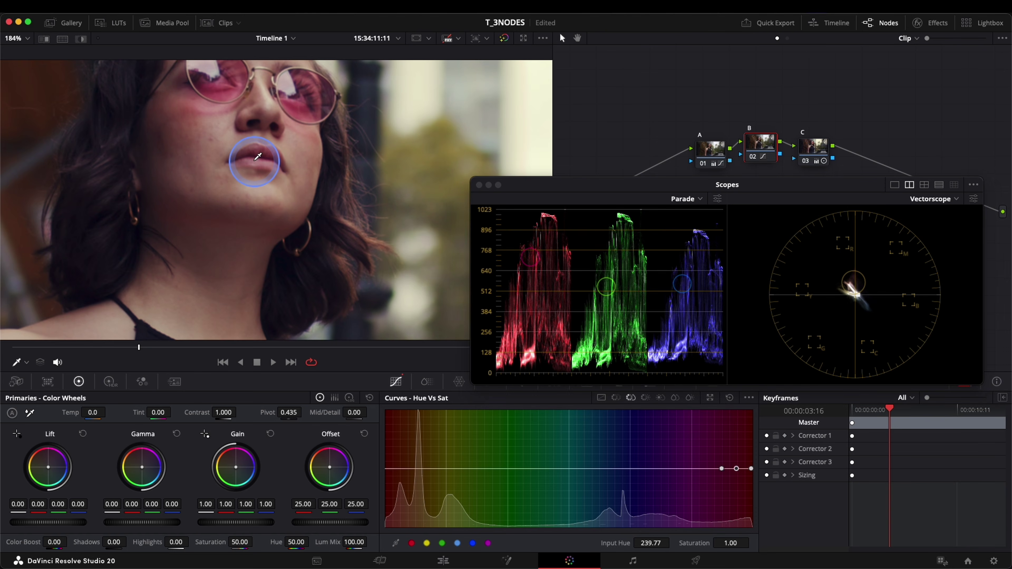
scroll(257, 157, "down", 6)
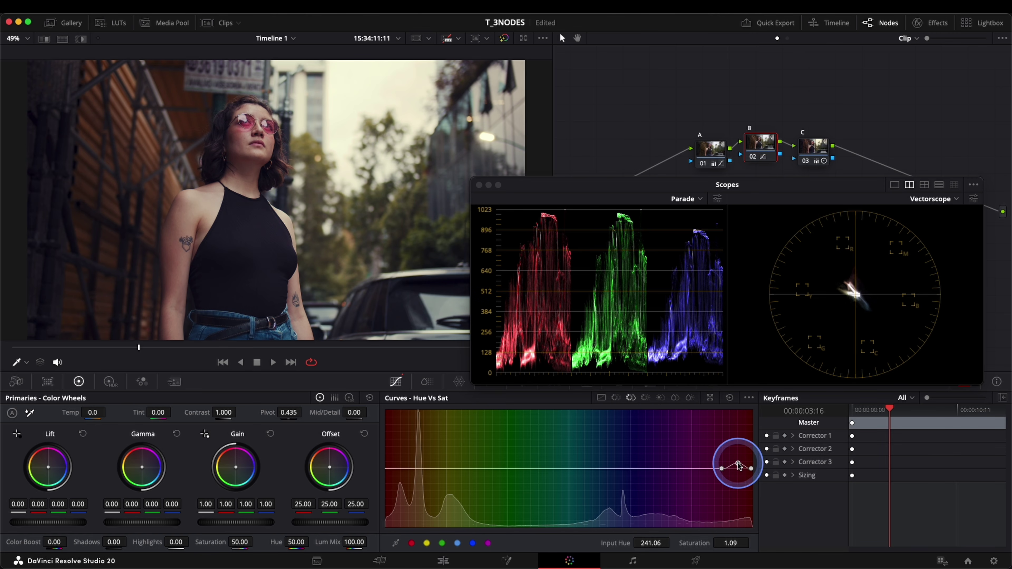
- Show the skin tone indicator on the vectorscope and close the enlarged scopes window
left_click(957, 199)
left_click(968, 198)
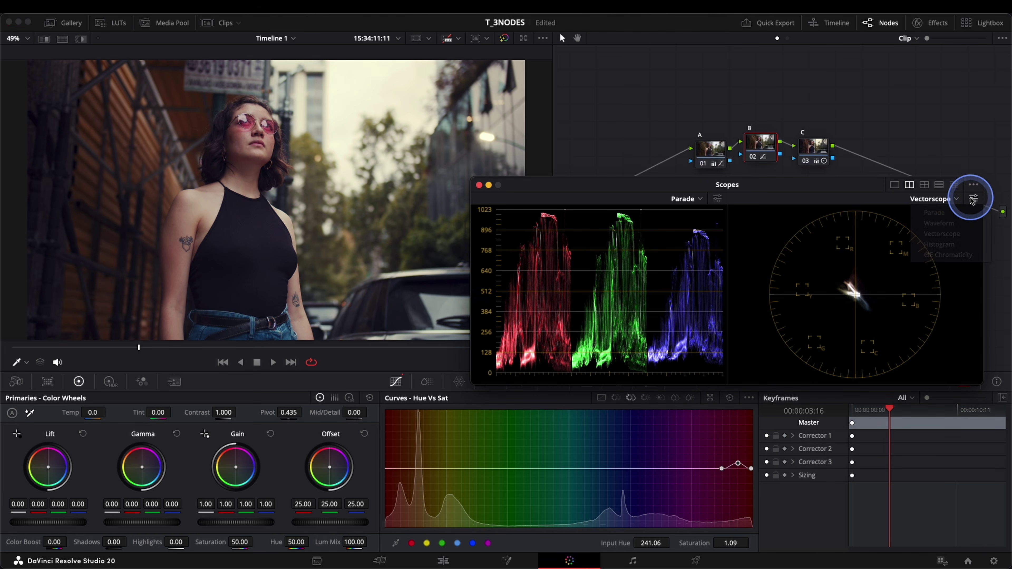
left_click(974, 198)
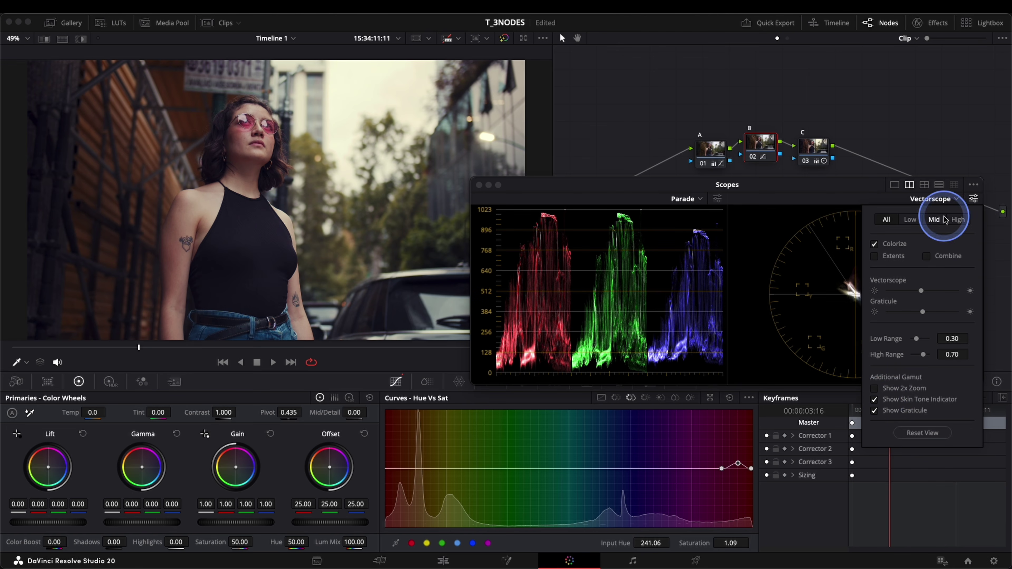
left_click(837, 190)
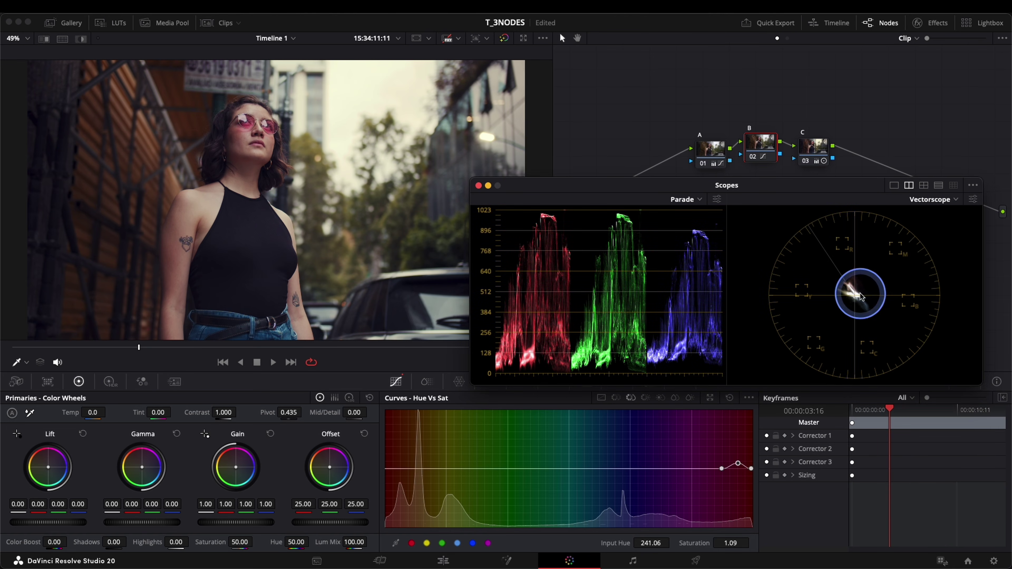
mouse_move(243, 143)
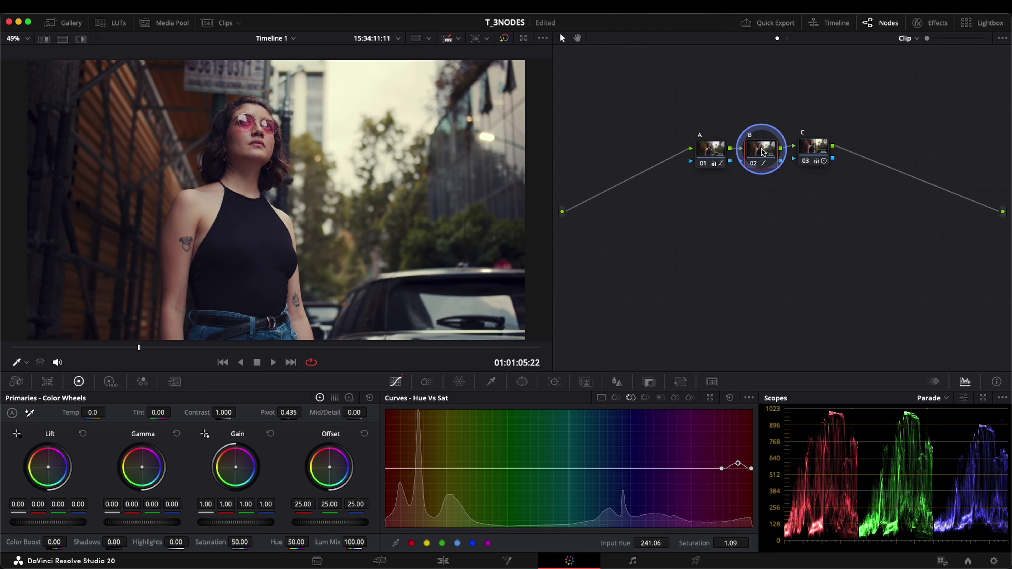
- With node C's log wheels, set Shadow to -0.02 red, -0.02 green and -0.05 blue, and check another frame
left_click(817, 149)
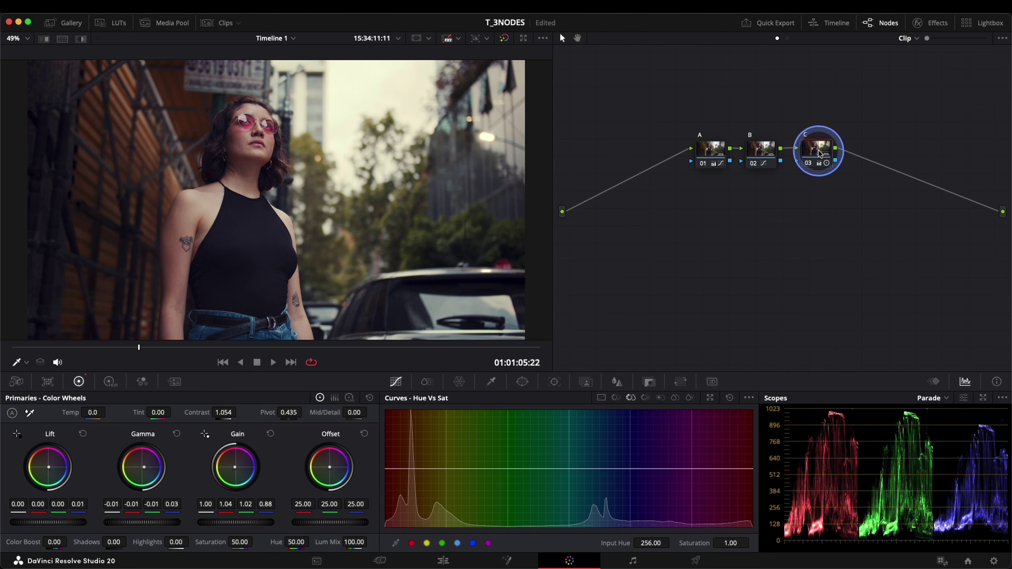
left_click(349, 397)
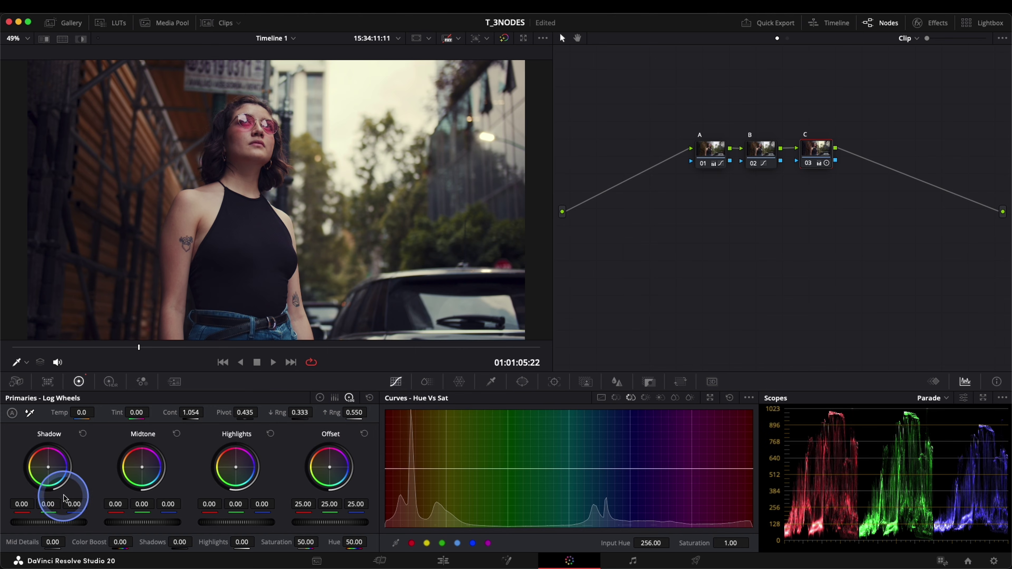
left_click_drag(50, 522, 44, 522)
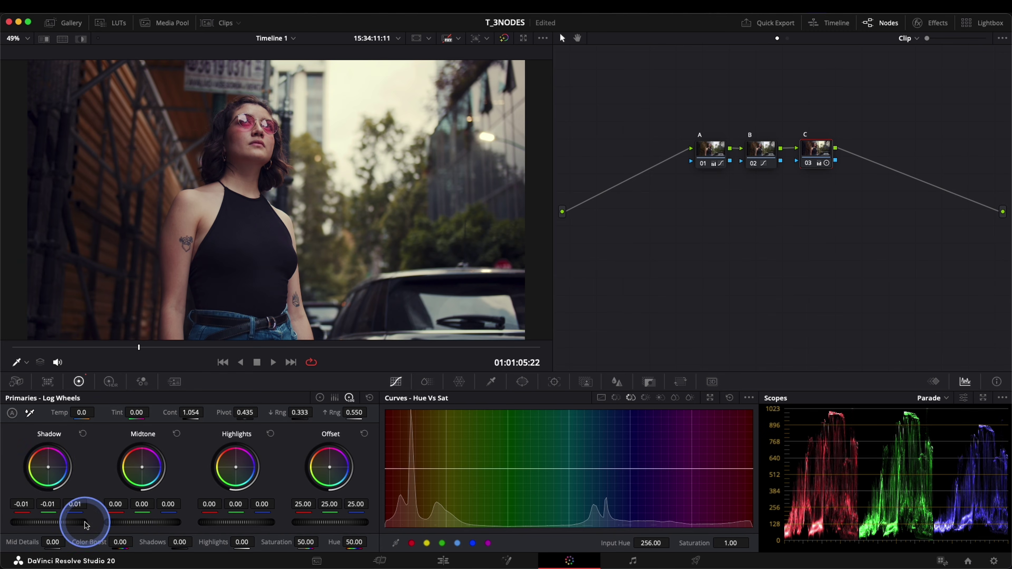
left_click_drag(50, 471, 47, 466)
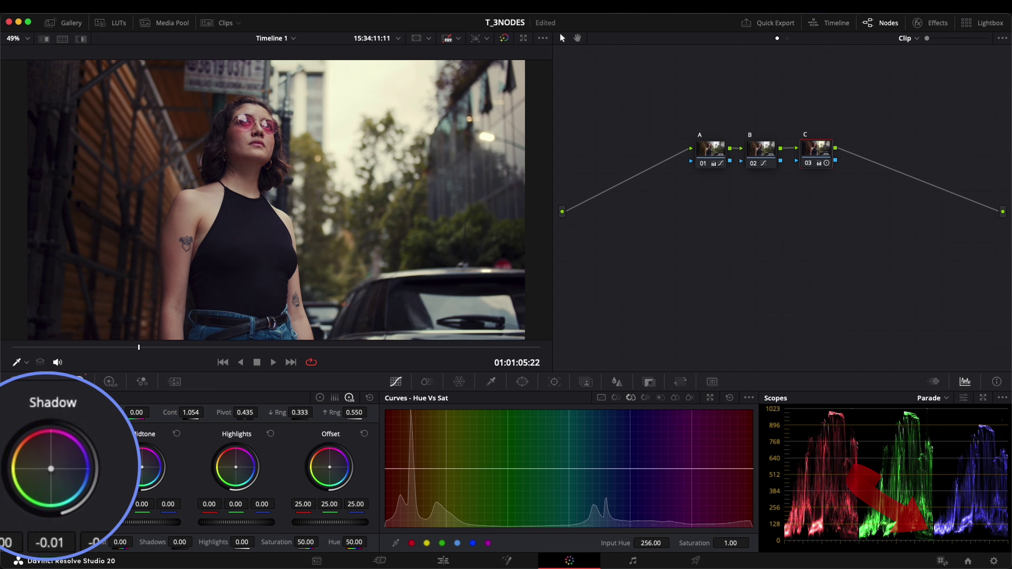
left_click_drag(73, 522, 49, 521)
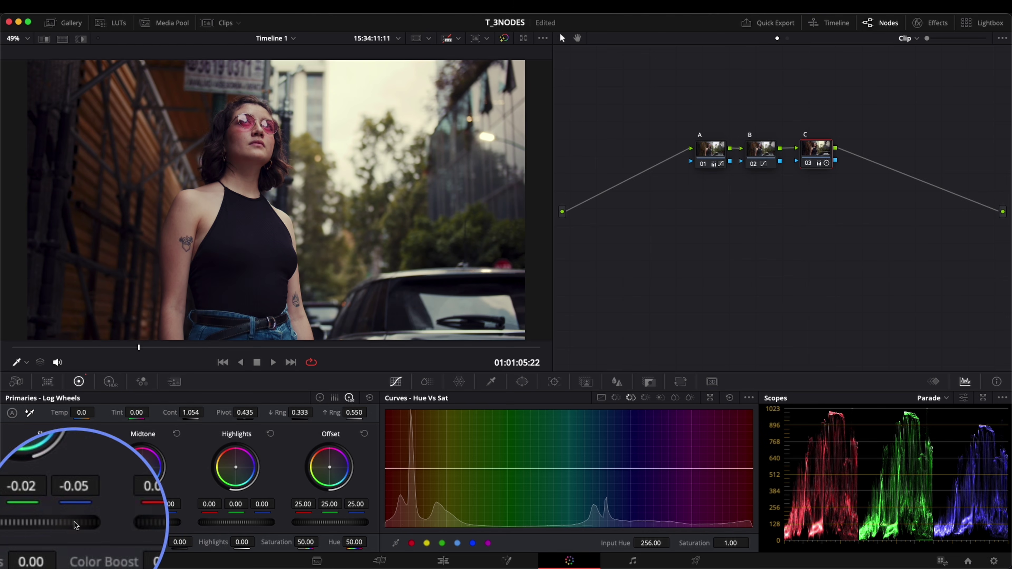
mouse_move(140, 347)
left_mouse_down()
mouse_move(56, 350)
mouse_move(344, 355)
mouse_move(155, 351)
left_mouse_up()
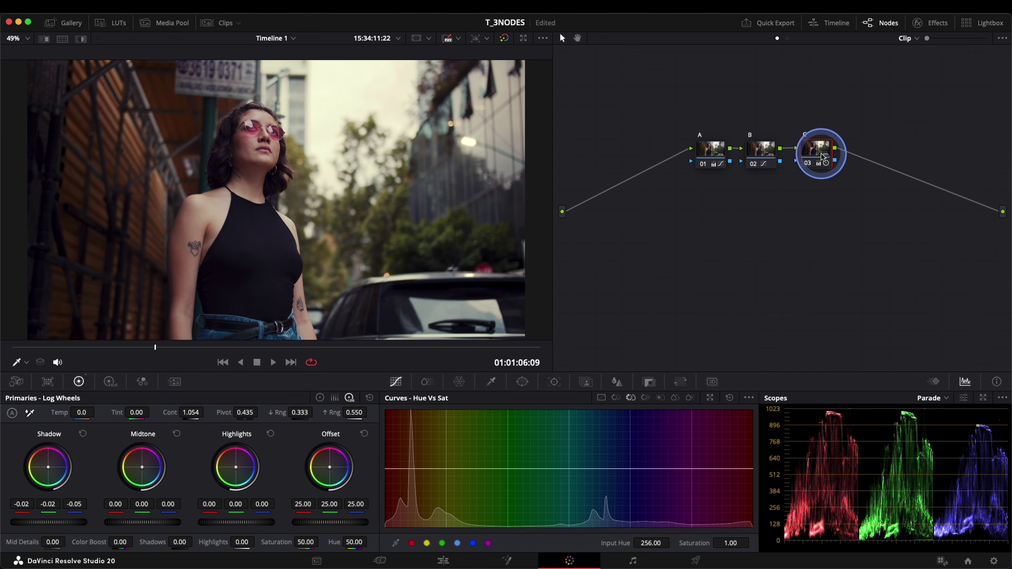
- In node C's color wheels, warm the Gain to red 1.05 and blue 0.84, and set red Lift to -0.01
left_click(320, 399)
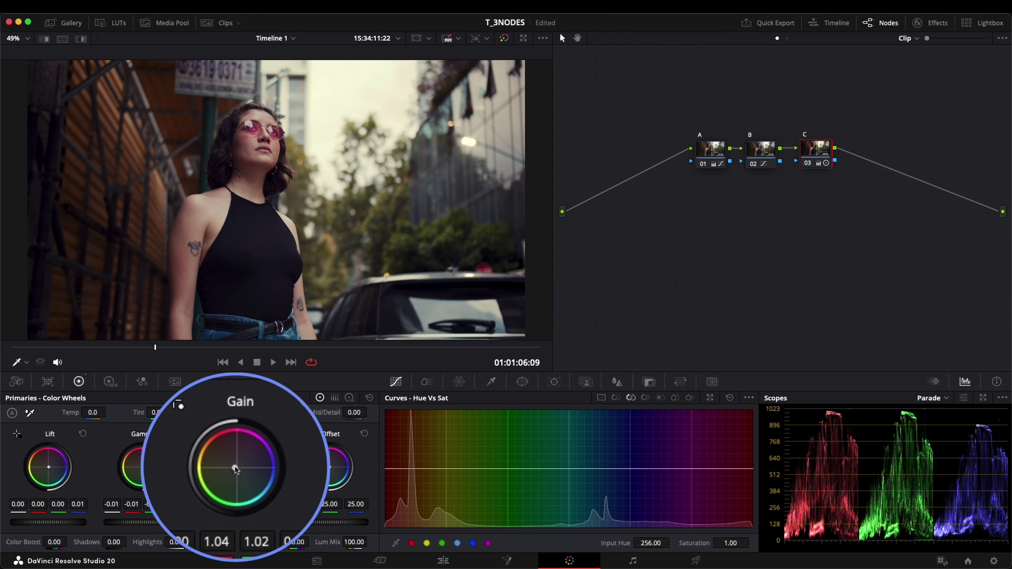
left_click_drag(179, 405, 181, 406)
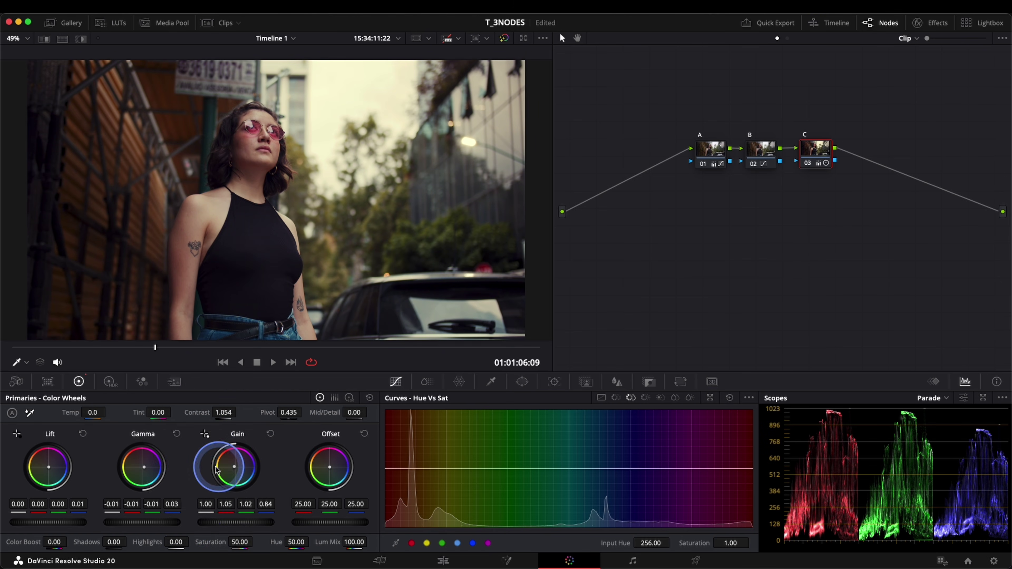
left_click(47, 470)
left_click_drag(48, 467, 47, 465)
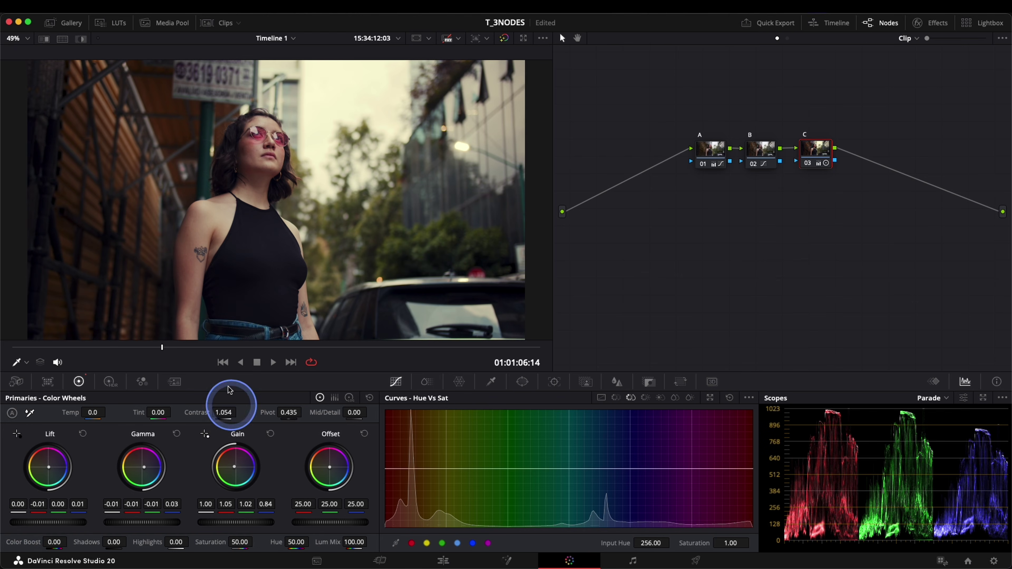
left_click_drag(120, 347, 150, 346)
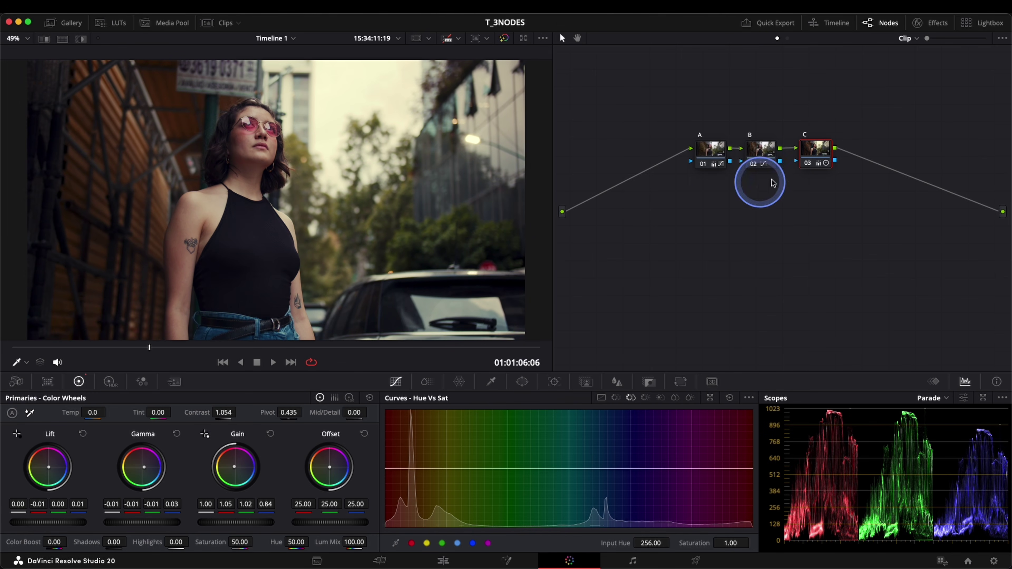
- Examine the graded image in the enlarged scopes, comparing its skin tones with the vectorscope's skin tone line
left_click_drag(818, 155, 819, 158)
left_click(983, 397)
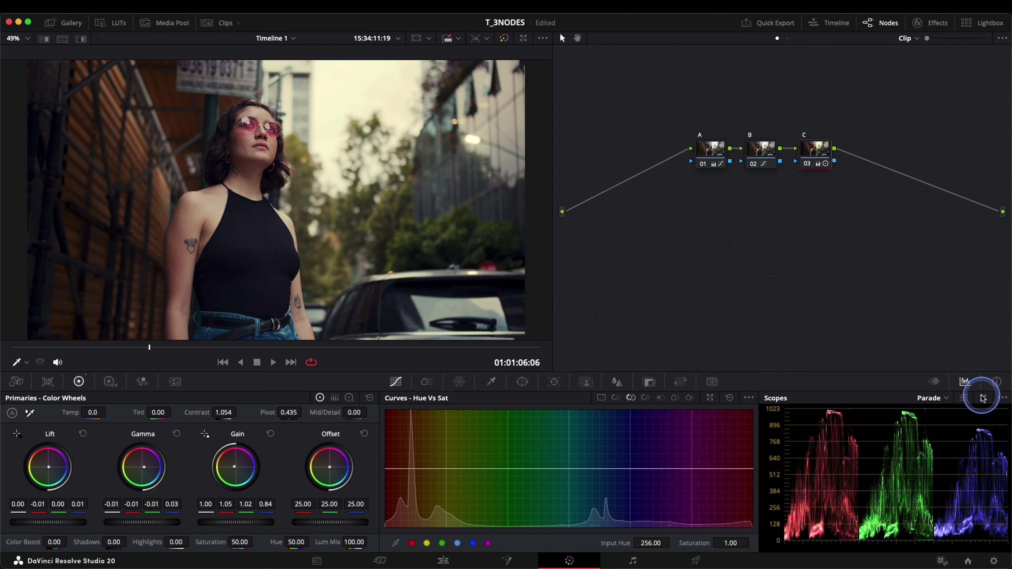
left_click_drag(731, 184, 726, 189)
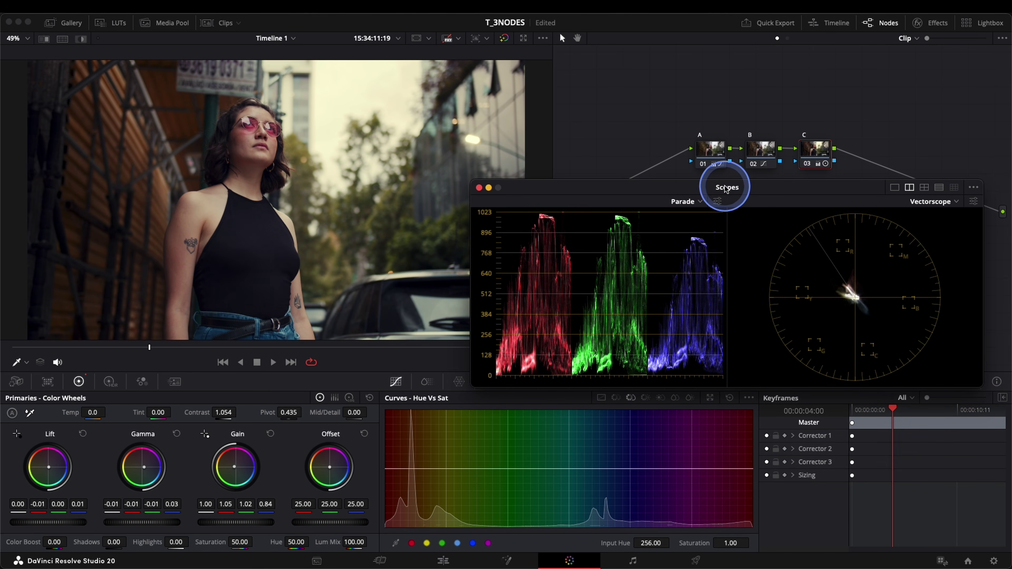
left_click(848, 294)
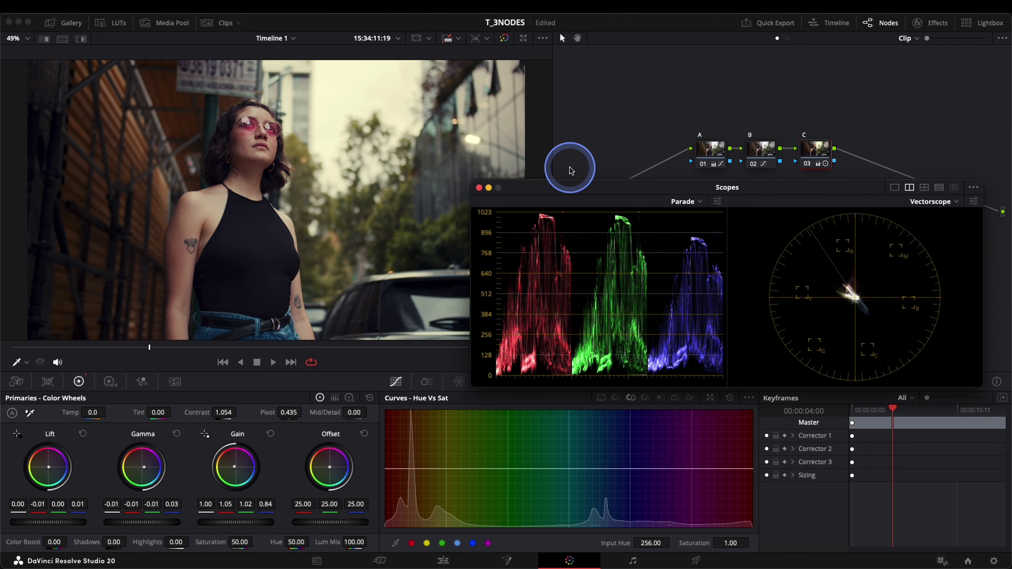
left_click(480, 188)
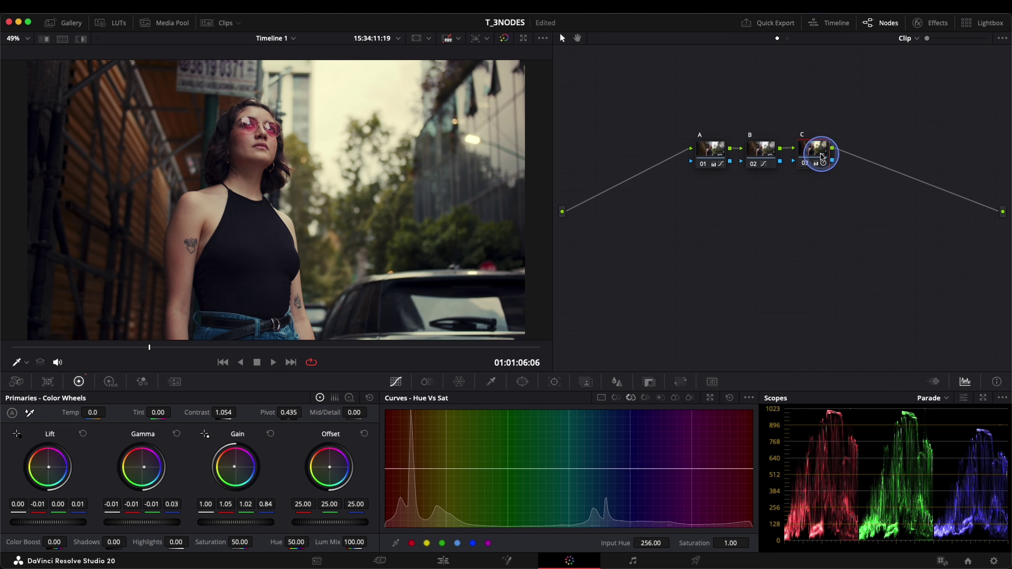
- Move nodes A, B and C together slightly lower in the graph and scrub through the clip to review the full grade
left_click_drag(848, 118, 629, 172)
left_click_drag(708, 151, 703, 176)
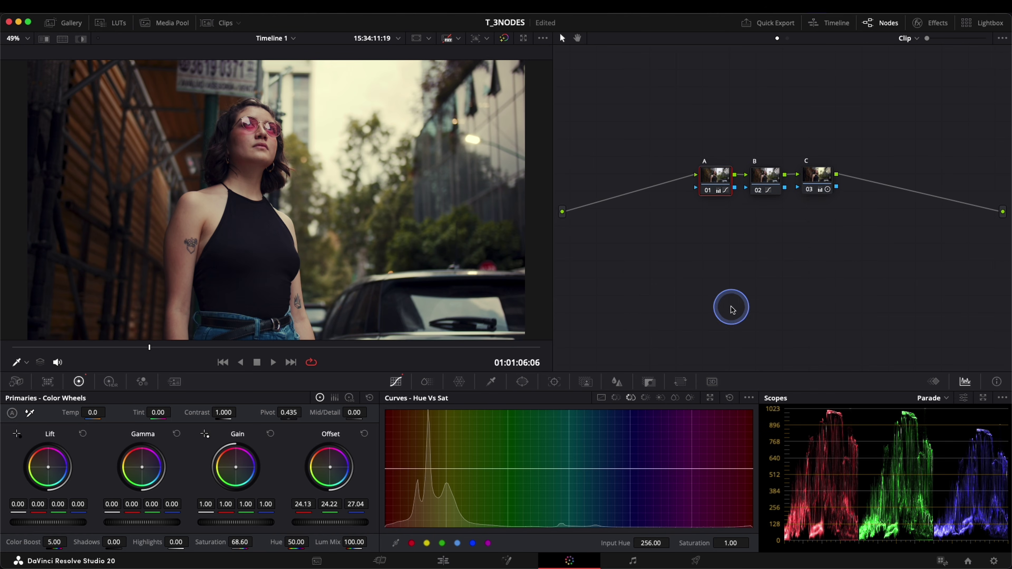
left_click(826, 180)
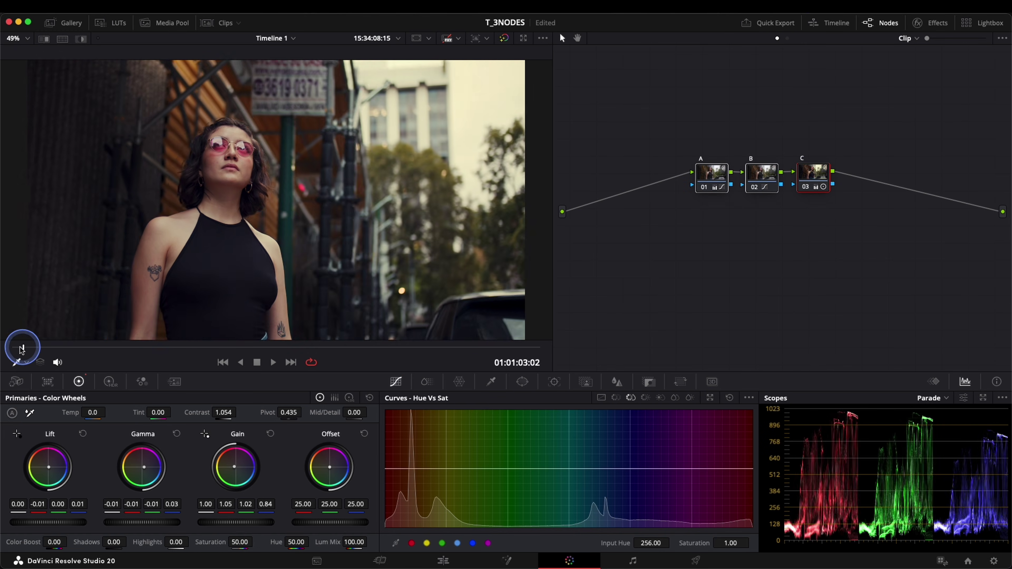
left_click_drag(22, 350, 117, 346)
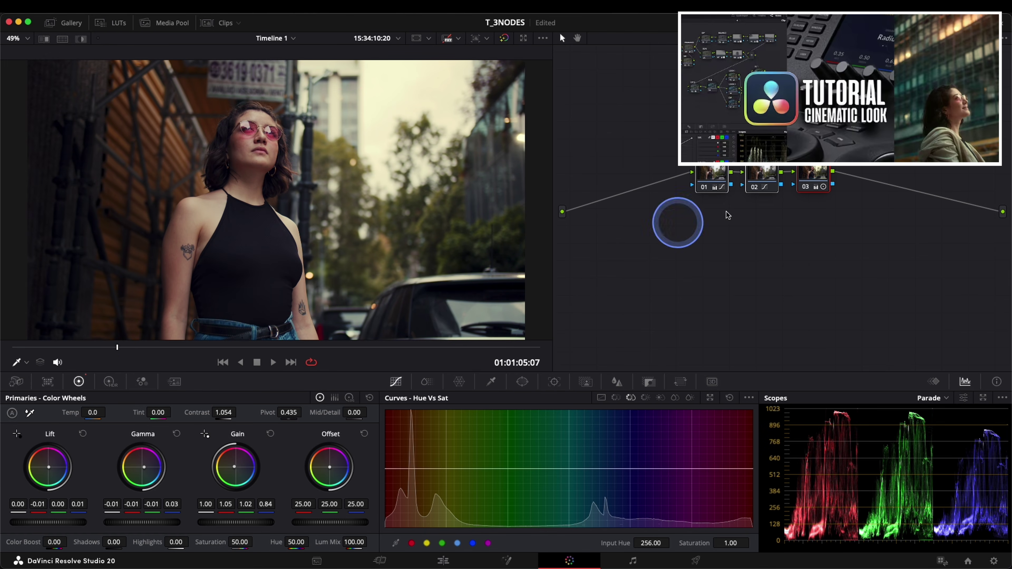
left_click_drag(180, 359, 138, 351)
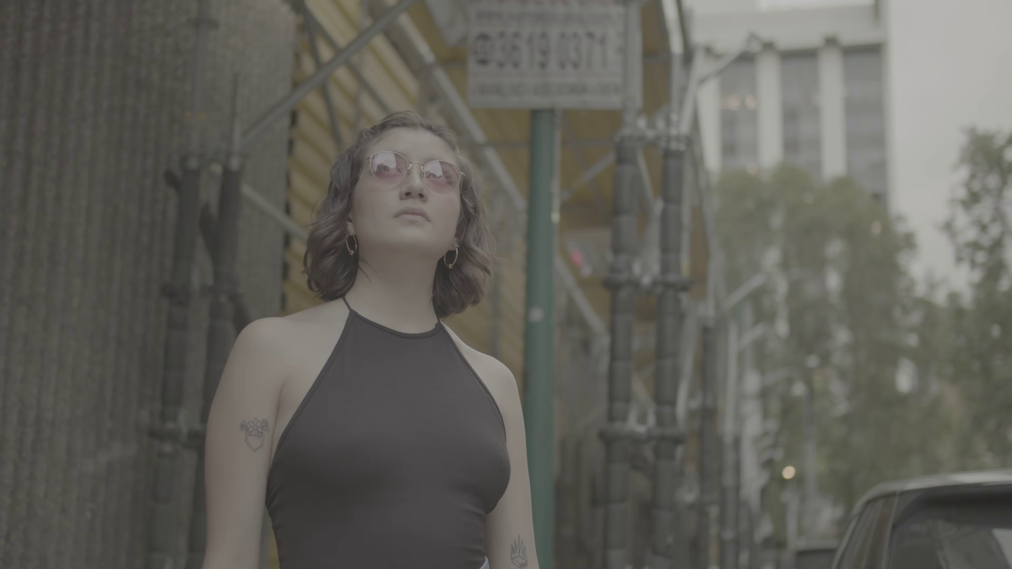